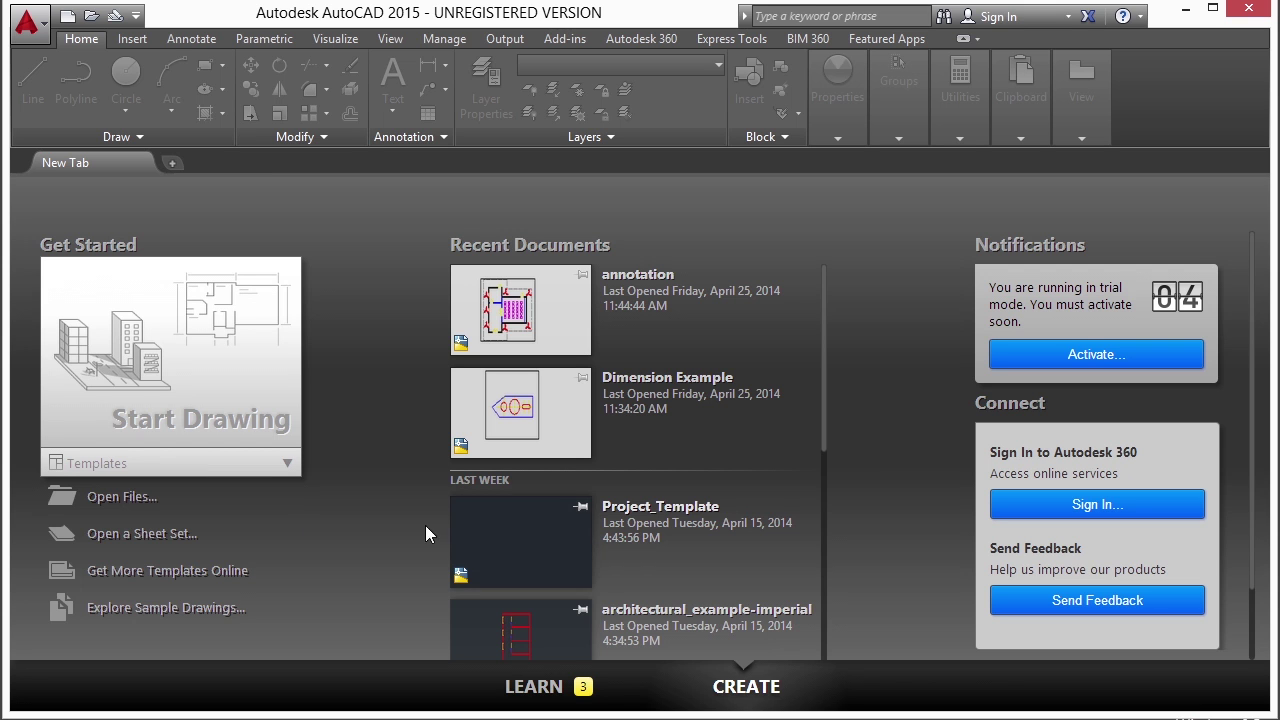
Start a new drawing from the acad.dwt template and hide the Properties palette.
click(151, 466)
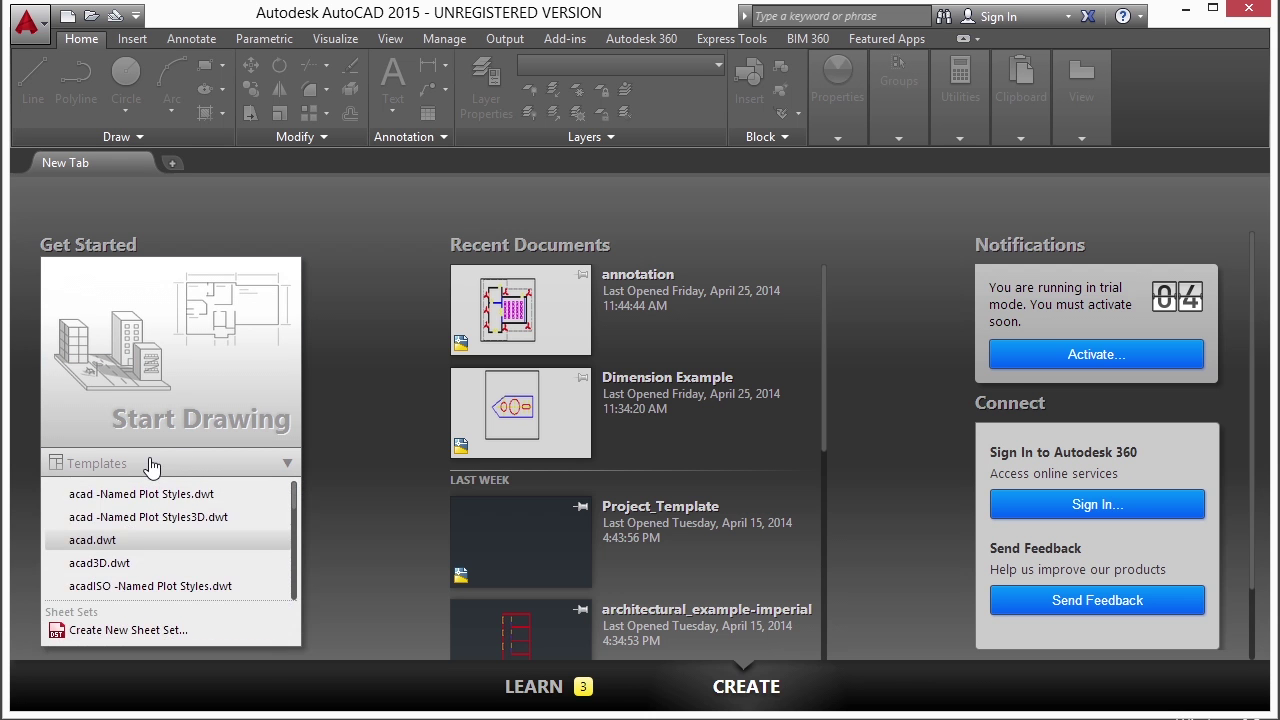
click(92, 540)
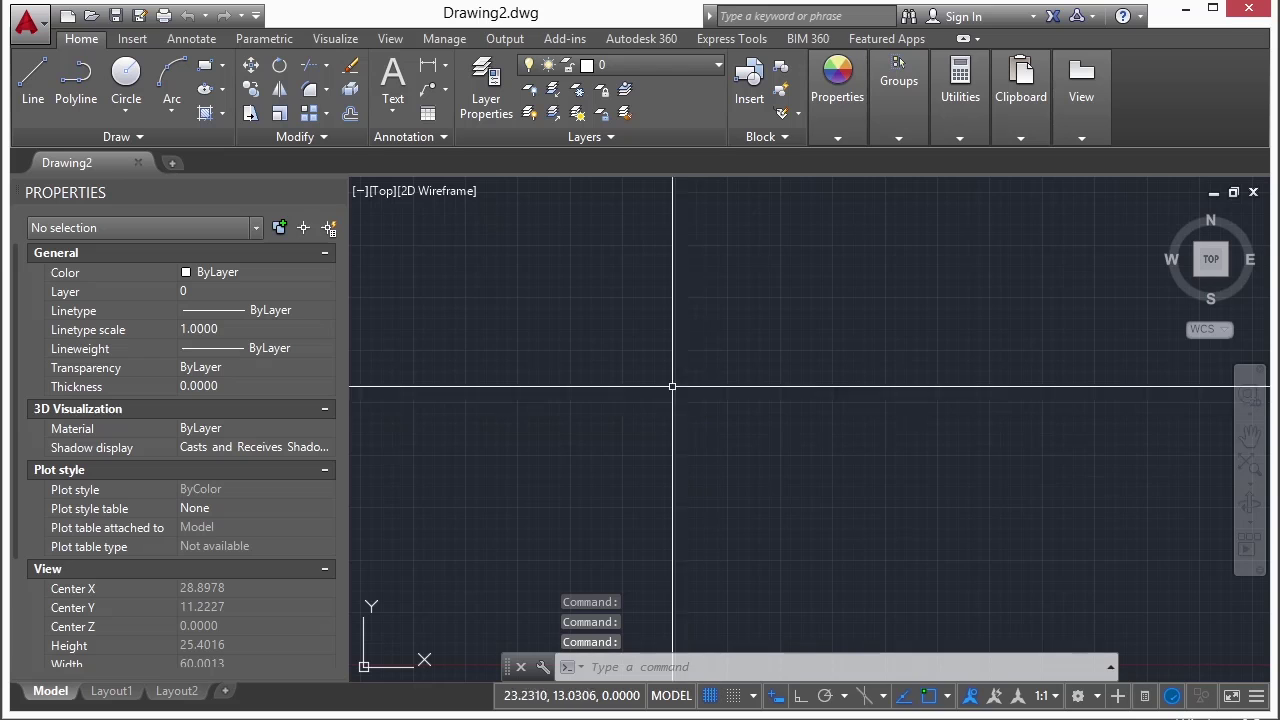
key(ctrl+1)
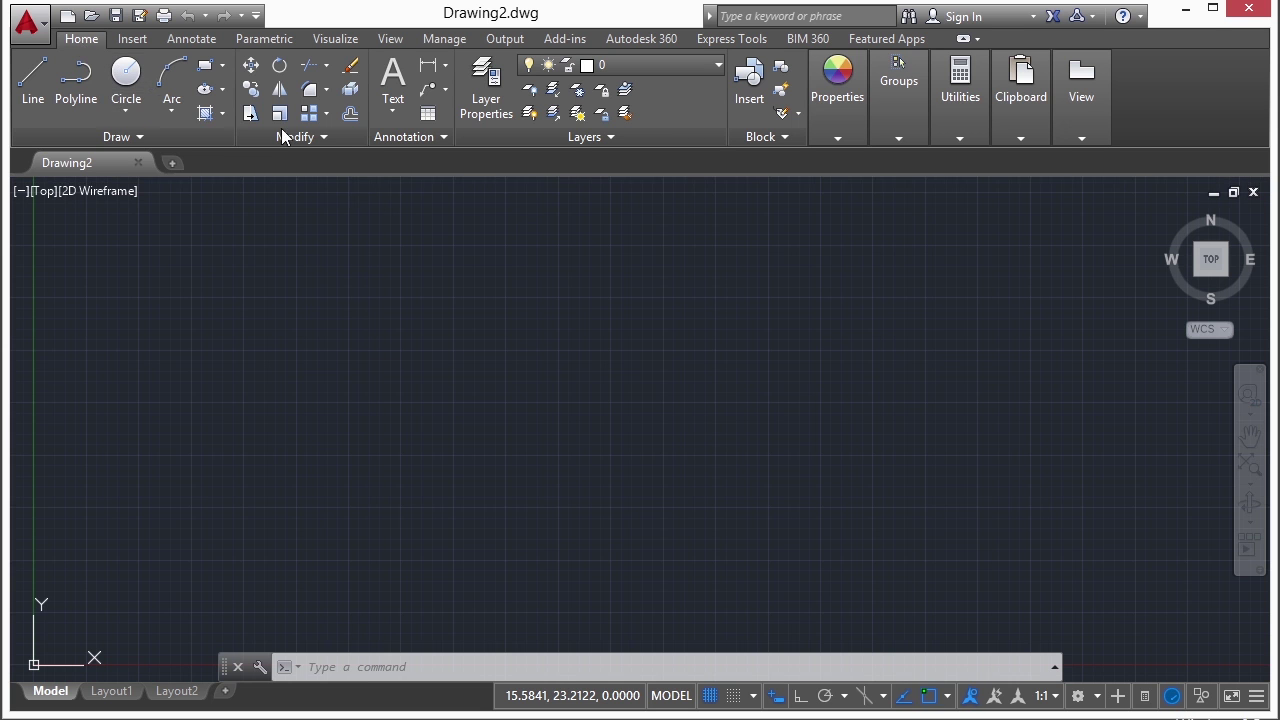
click(393, 106)
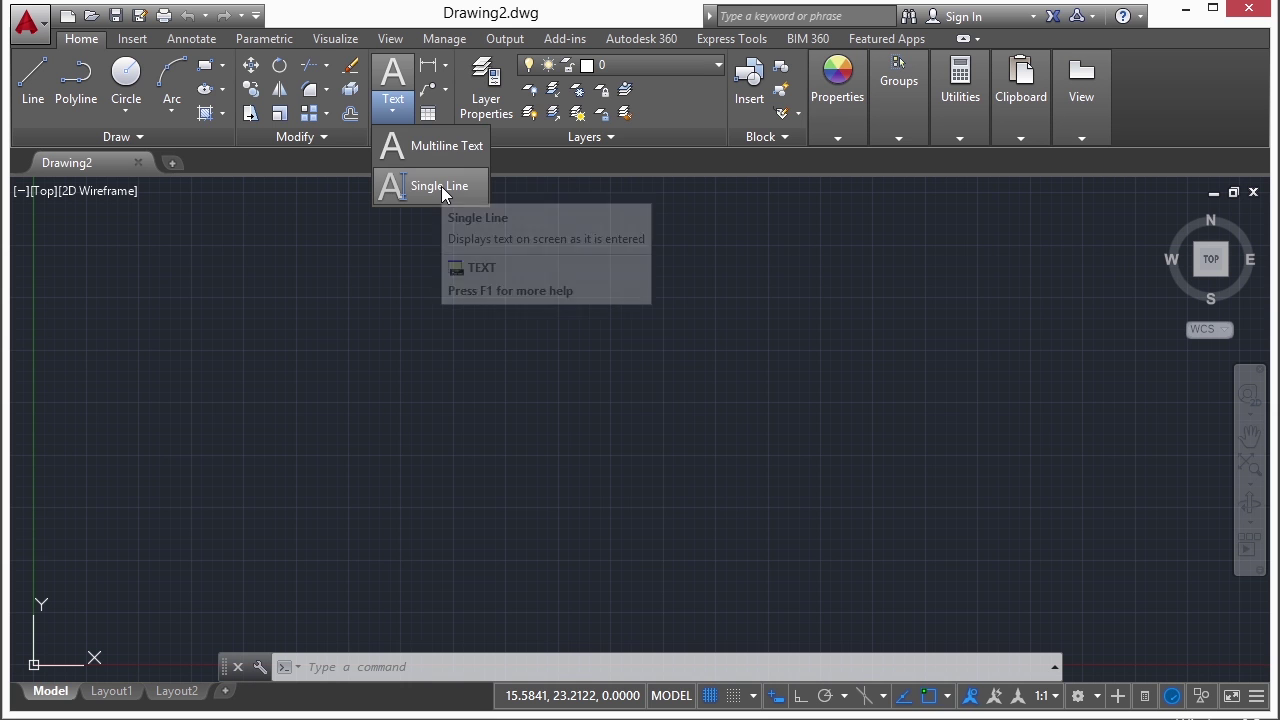
click(435, 146)
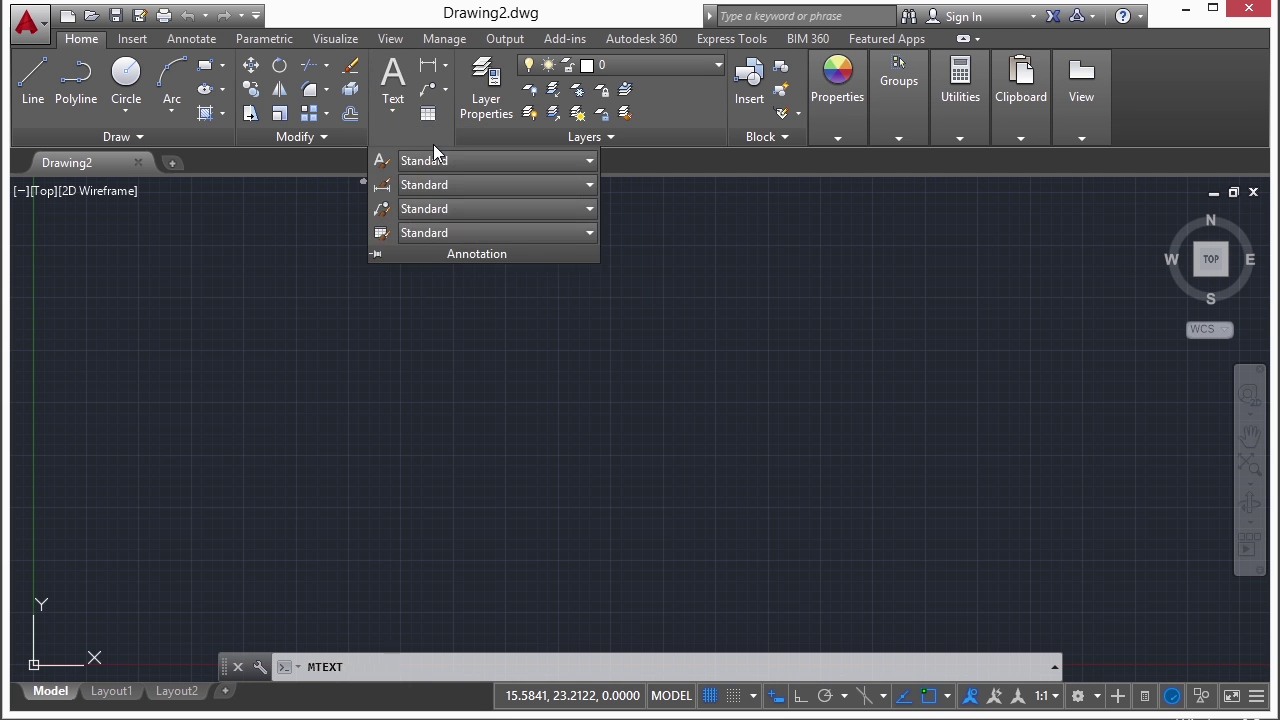
click(411, 348)
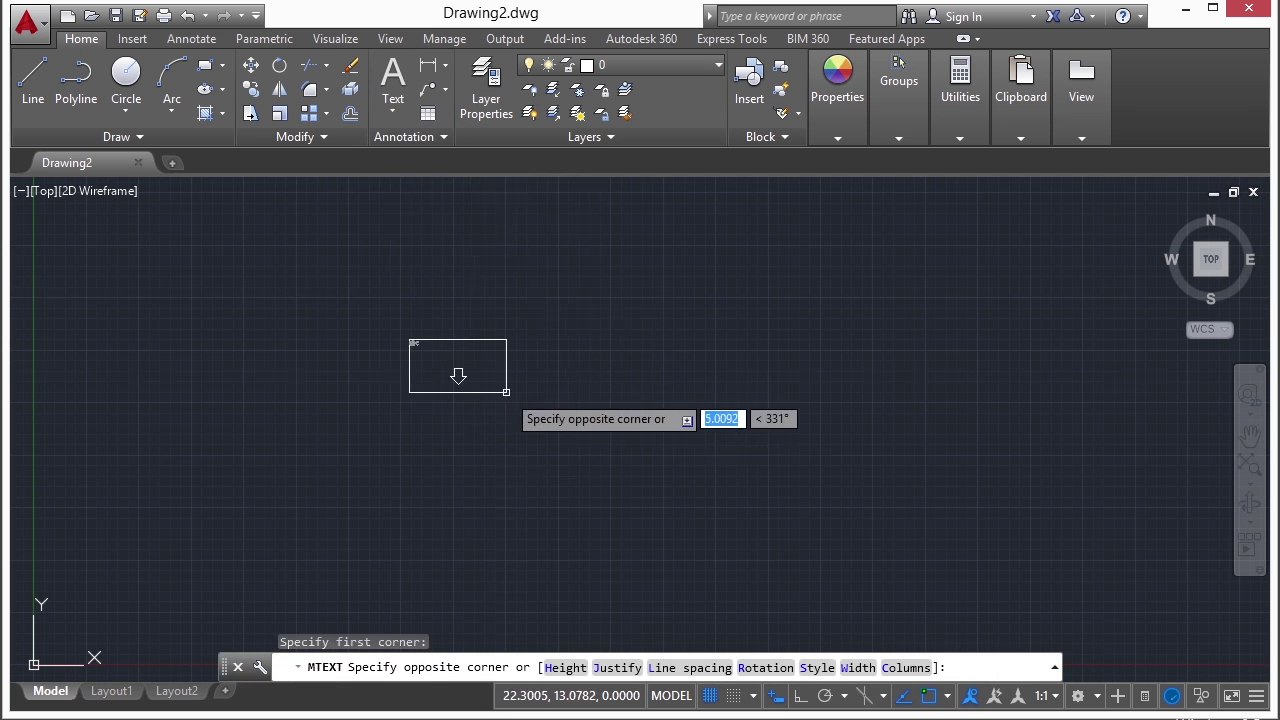
click(549, 388)
click(464, 278)
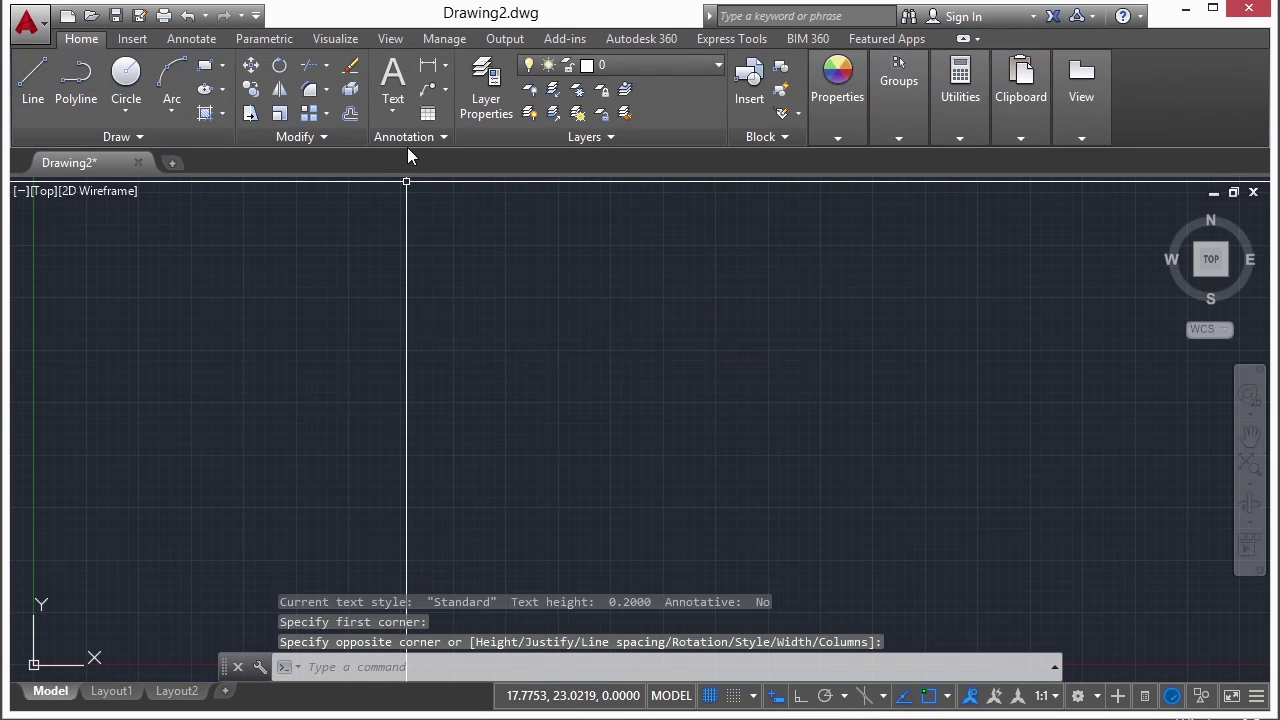
Review the available text styles and the font, size and effects settings of the Standard style, leaving Standard current.
click(192, 39)
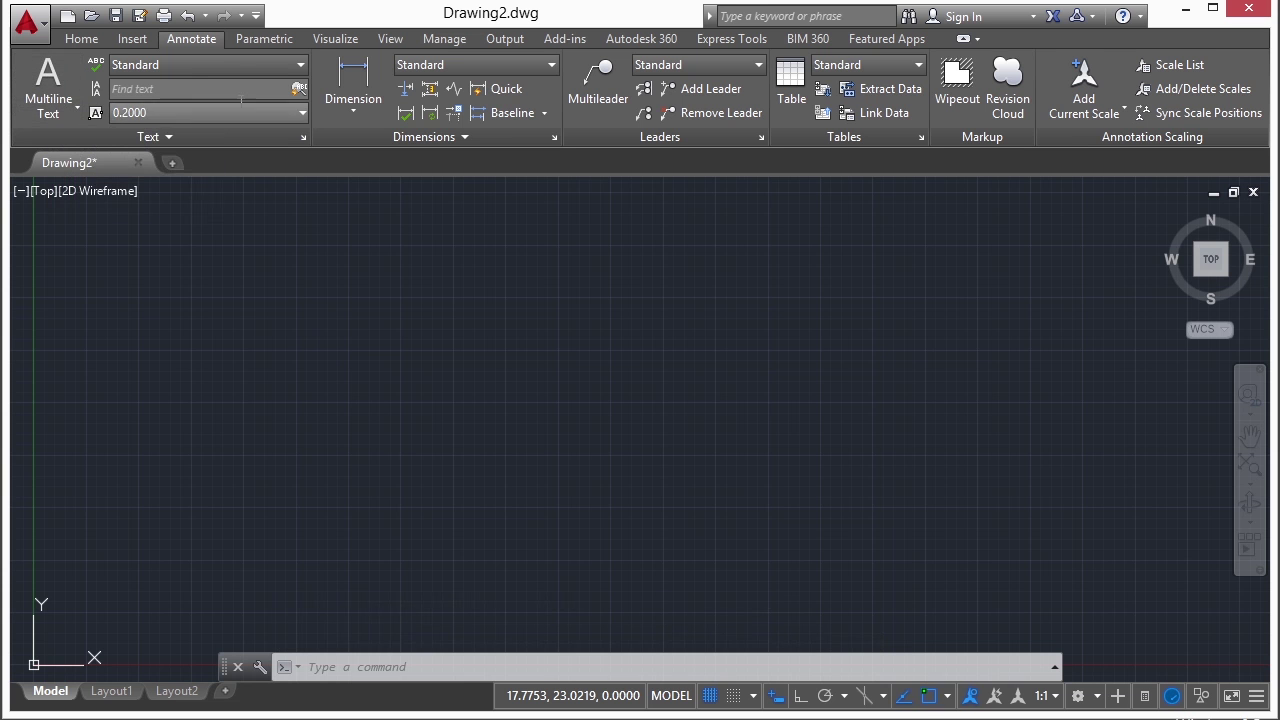
click(300, 64)
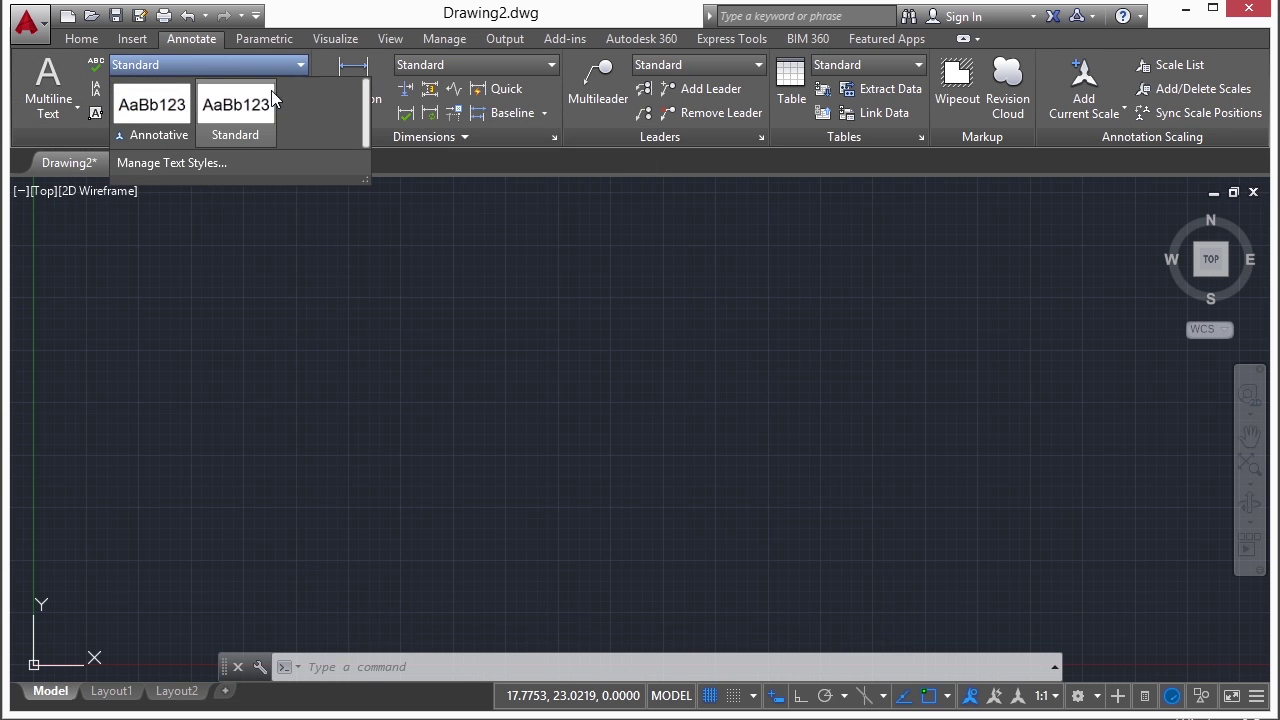
click(228, 121)
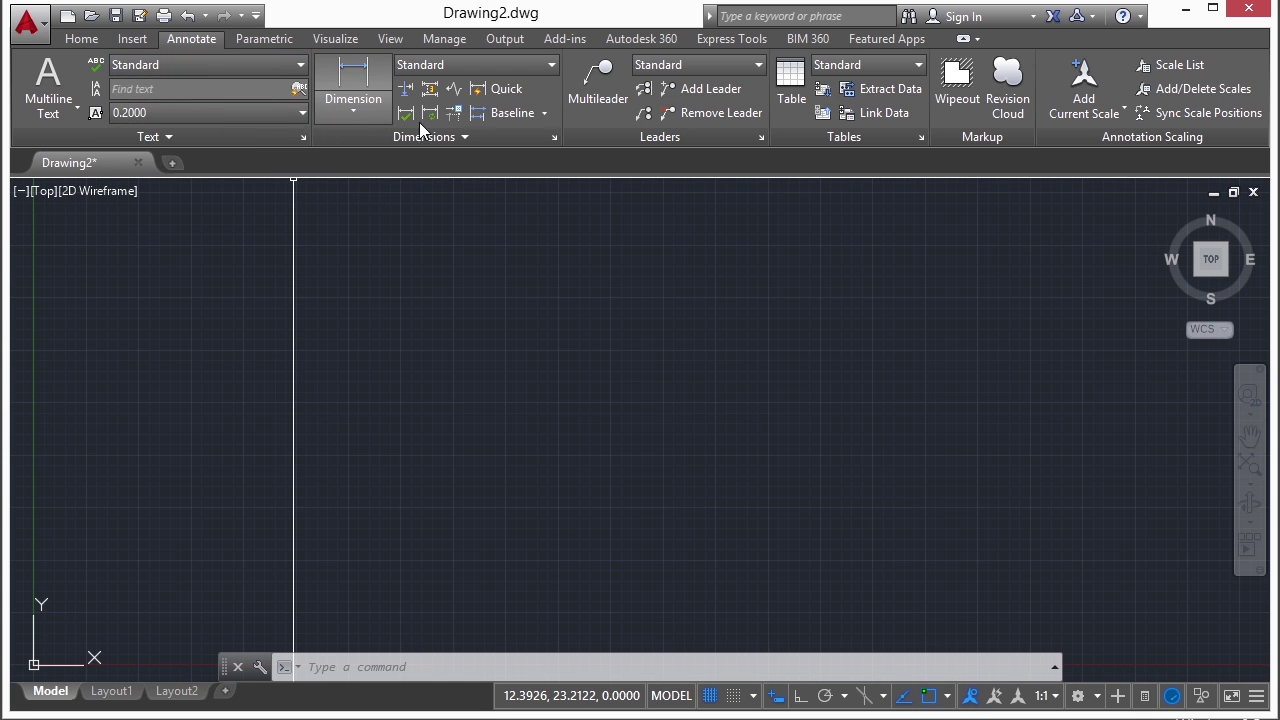
click(186, 135)
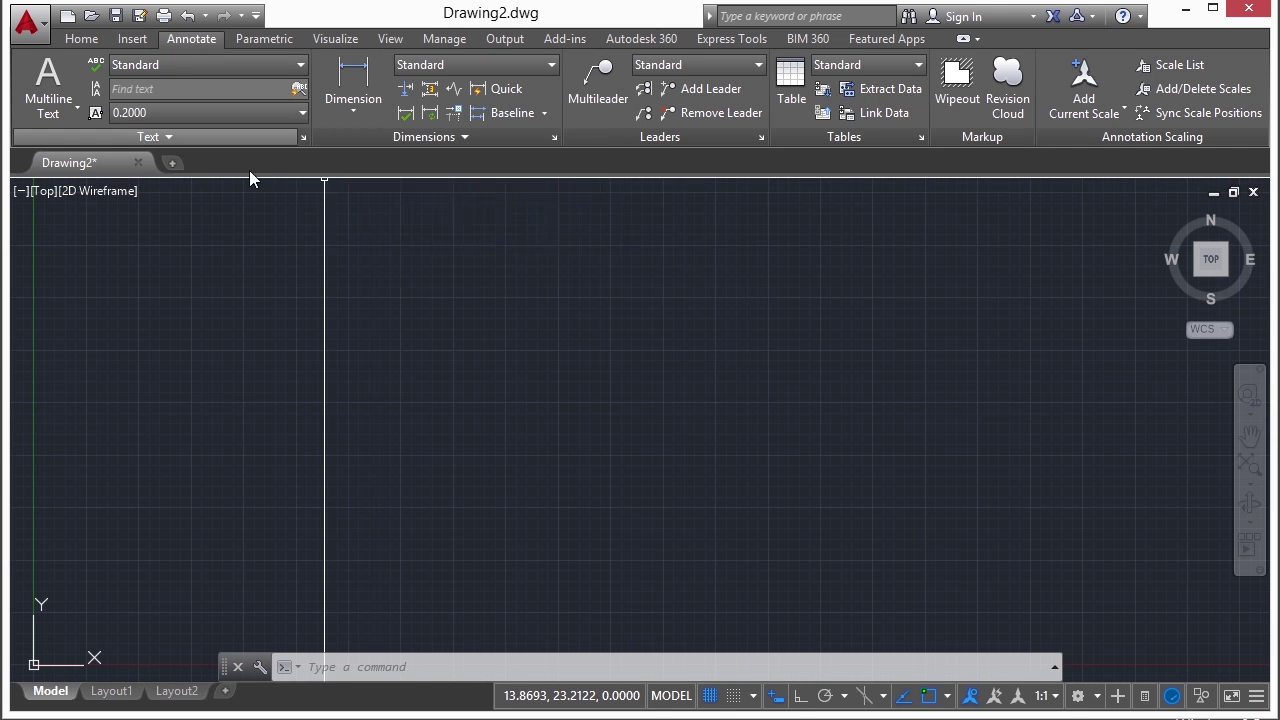
click(305, 138)
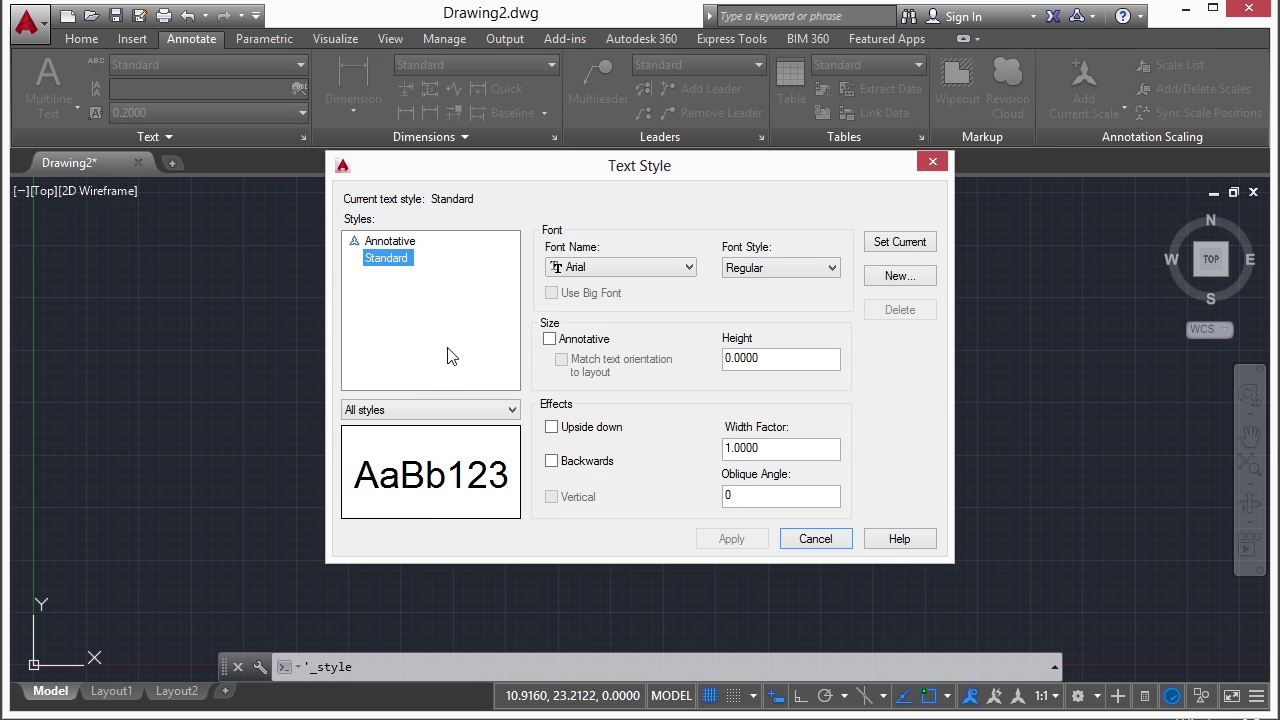
click(449, 356)
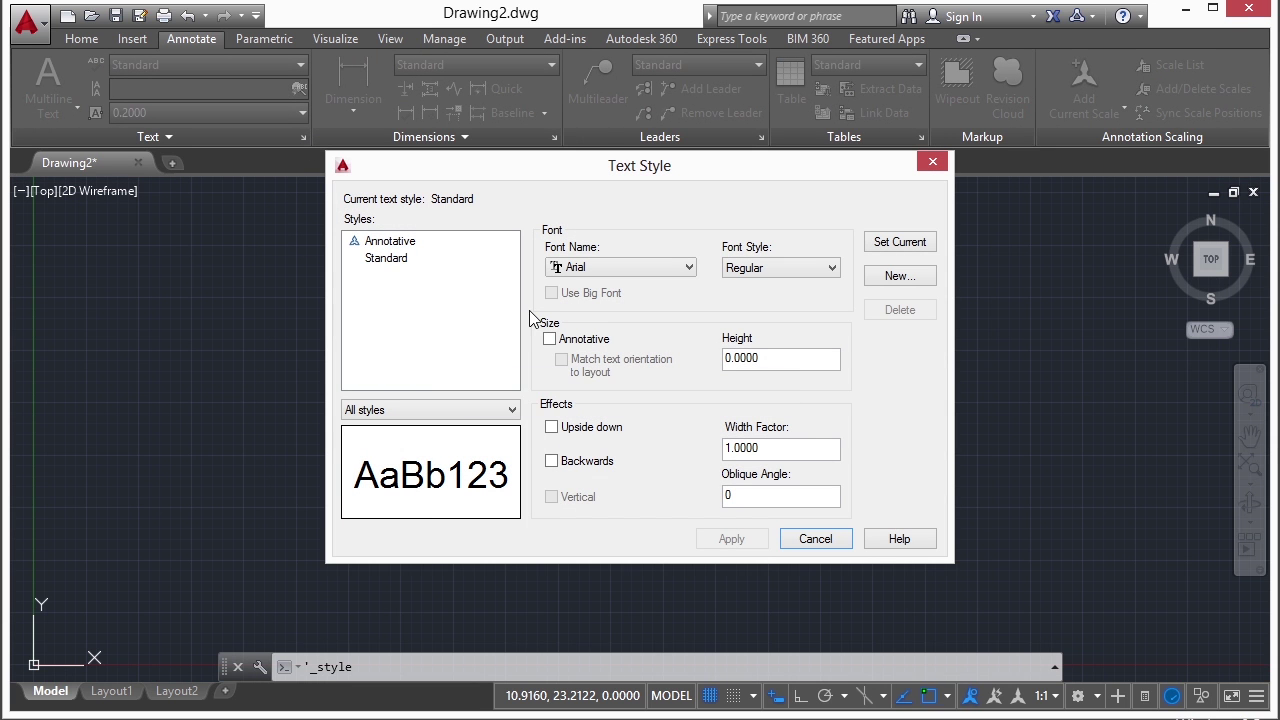
click(815, 539)
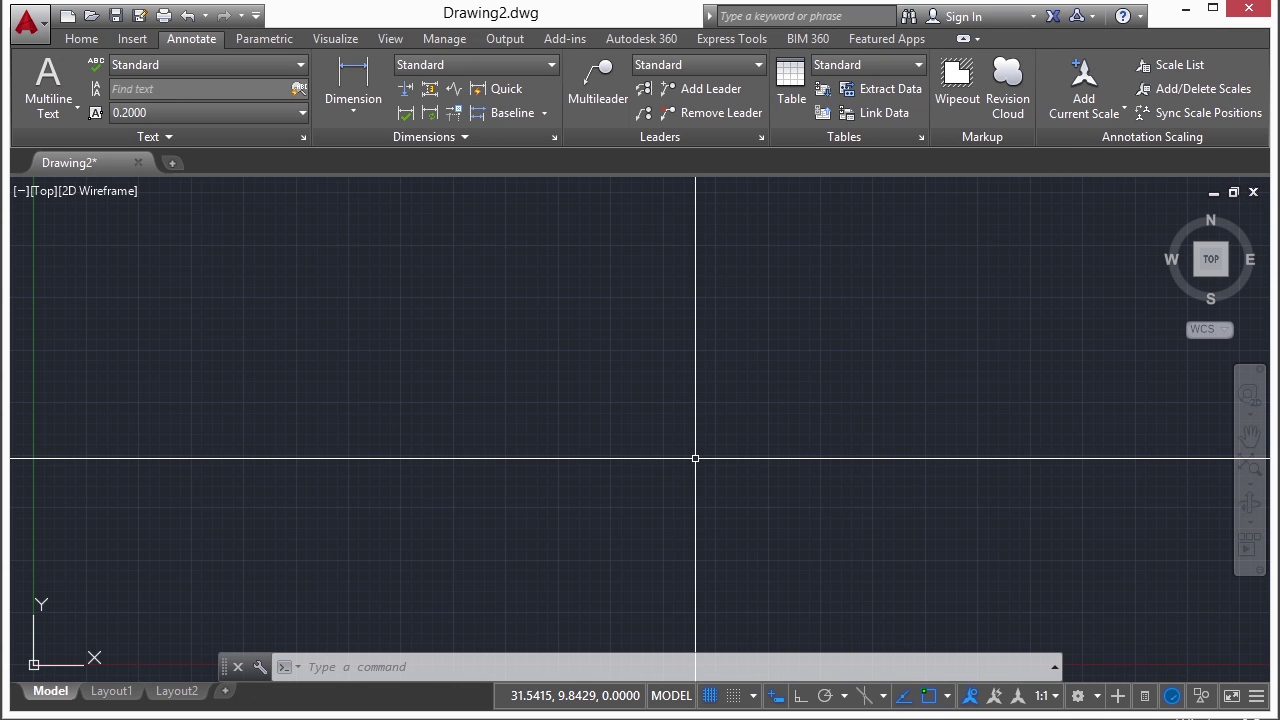
Start a multiline text object with MTEXT and define its text box in the upper middle of the drawing.
text(mt)
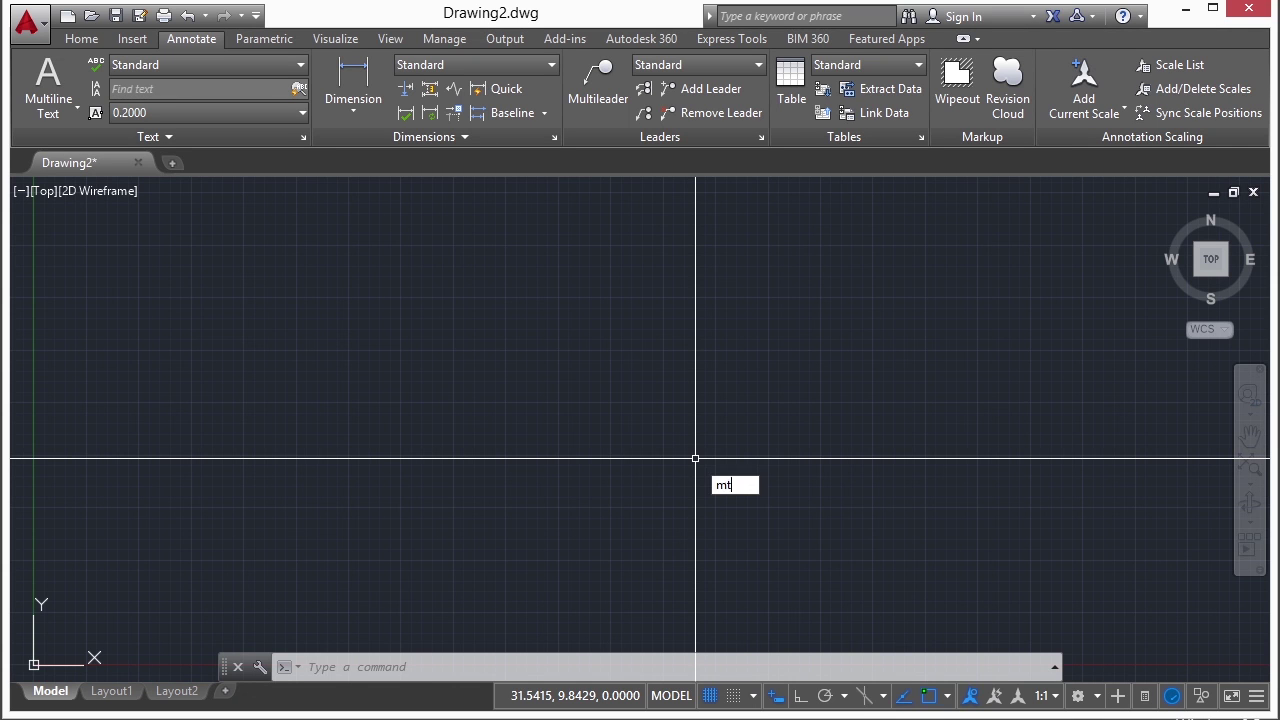
text(ext)
key(Return)
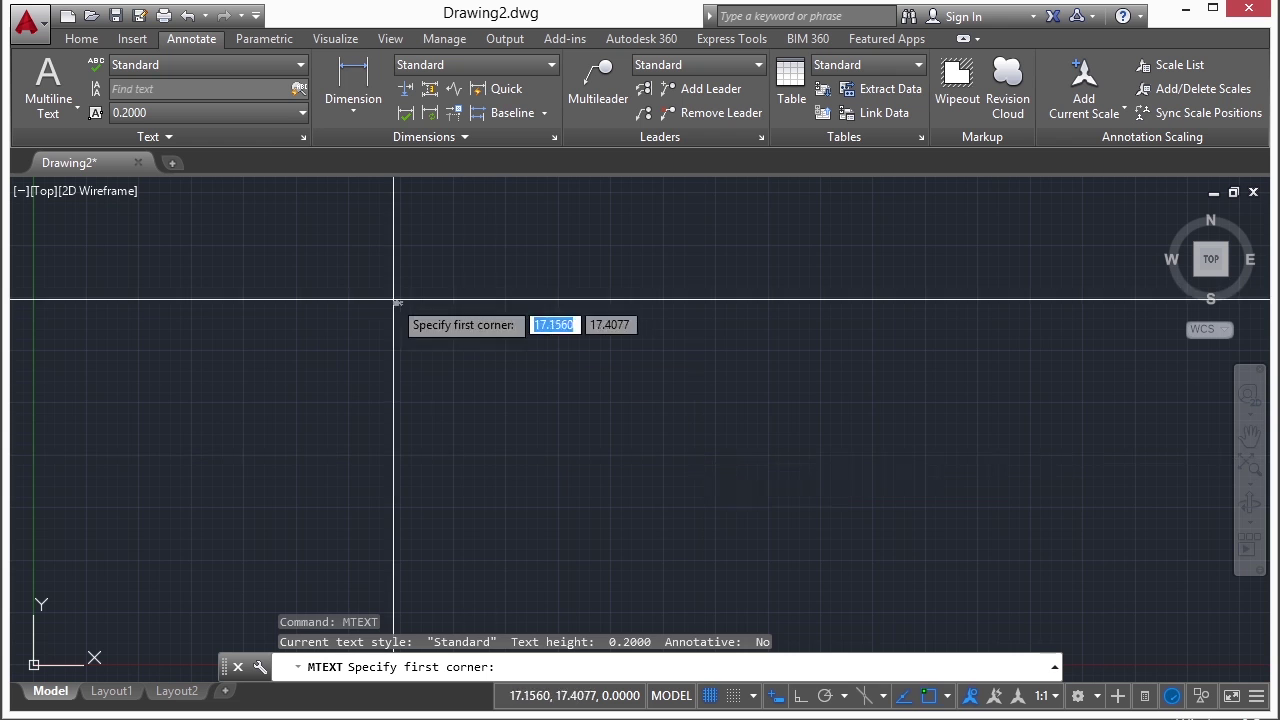
click(375, 284)
click(608, 396)
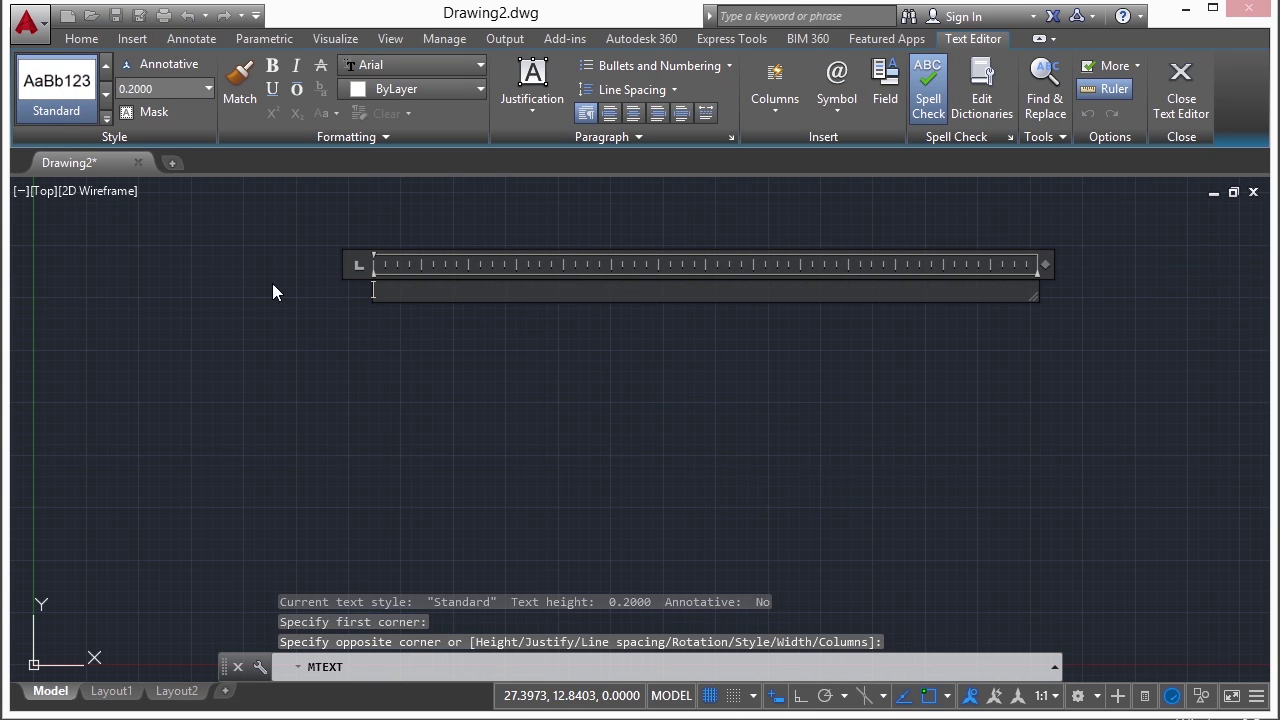
Import the text file note-pipe.txt from folder 10 of the Projects folder into the multiline text and finish editing.
right_click(403, 293)
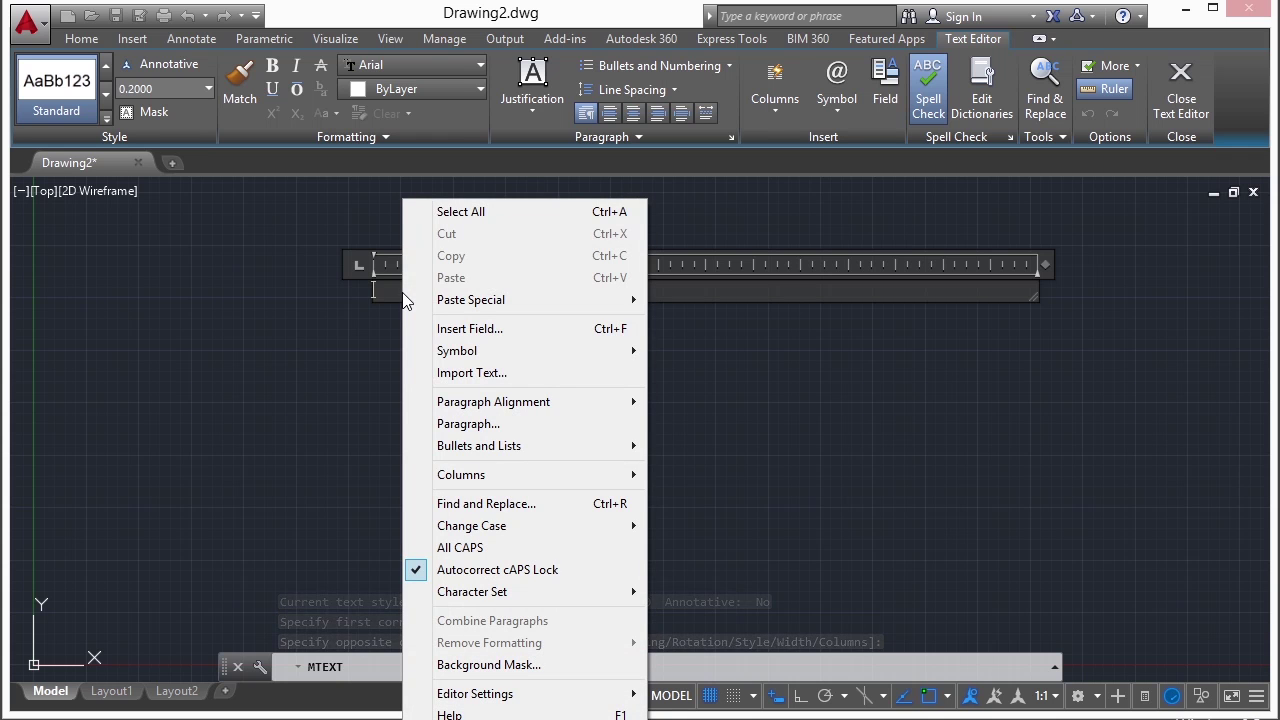
click(497, 384)
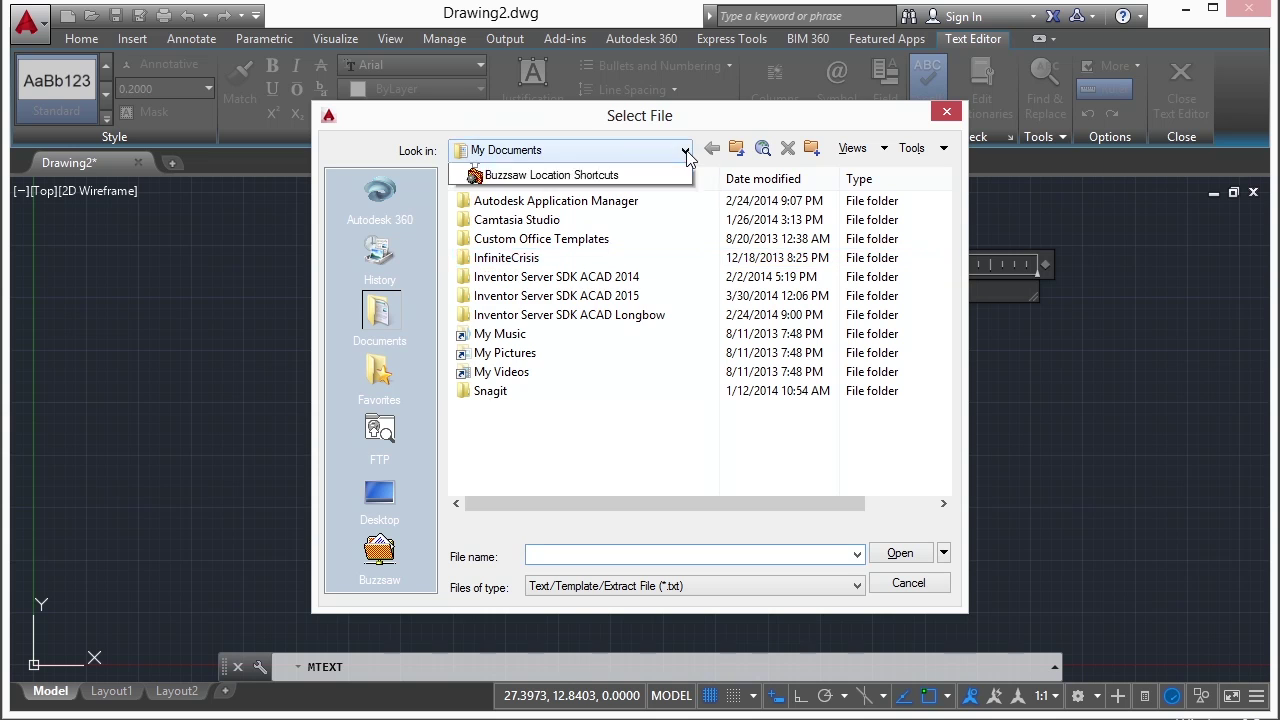
click(560, 150)
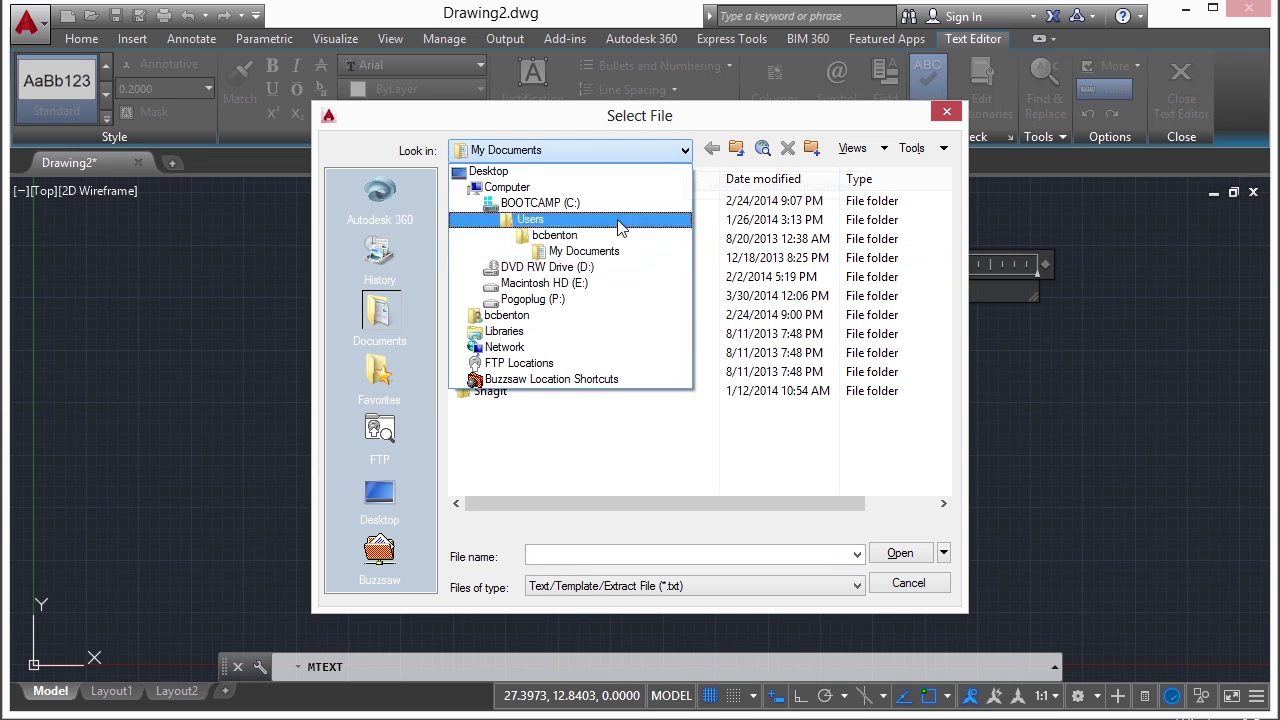
click(558, 236)
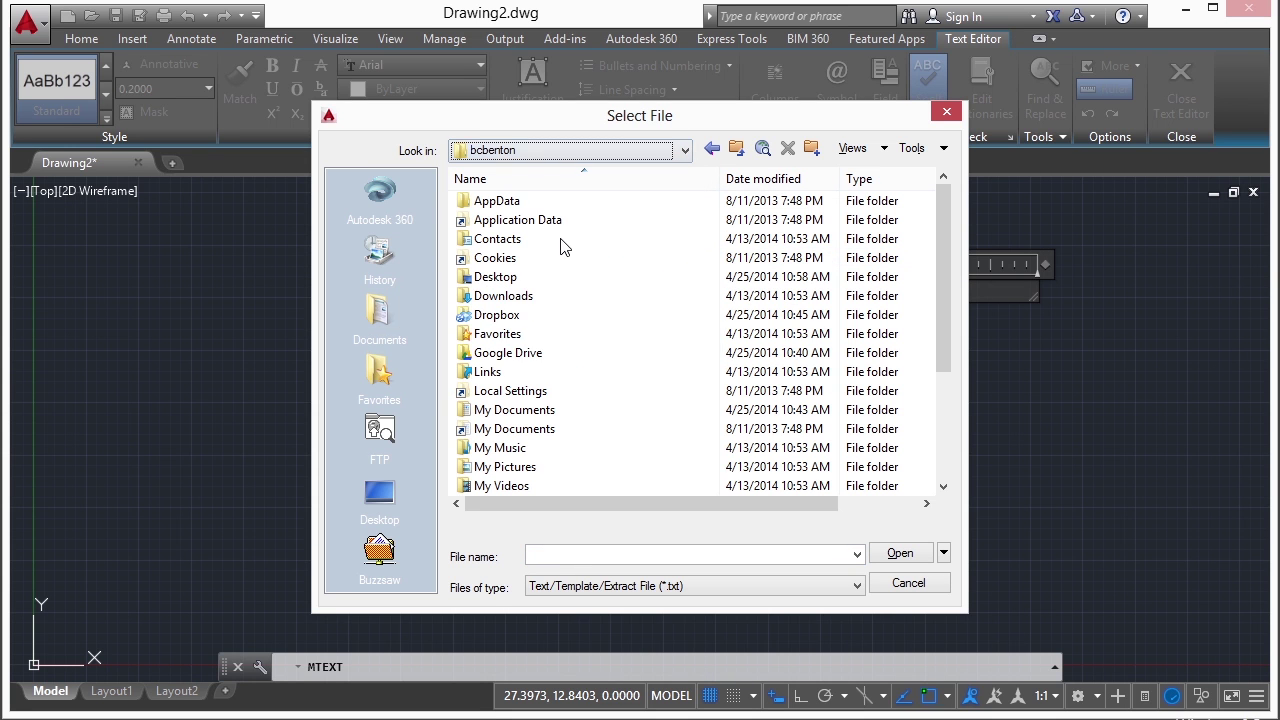
double_click(505, 352)
double_click(530, 300)
double_click(498, 203)
double_click(500, 222)
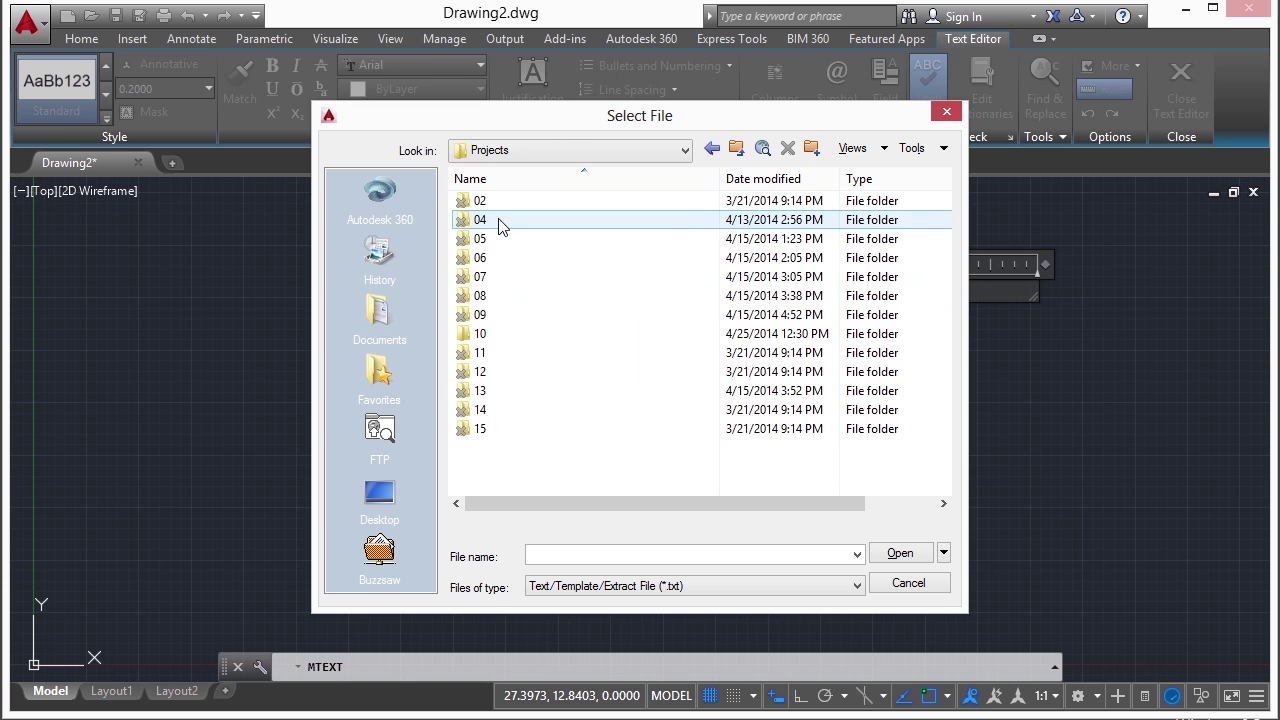
double_click(505, 336)
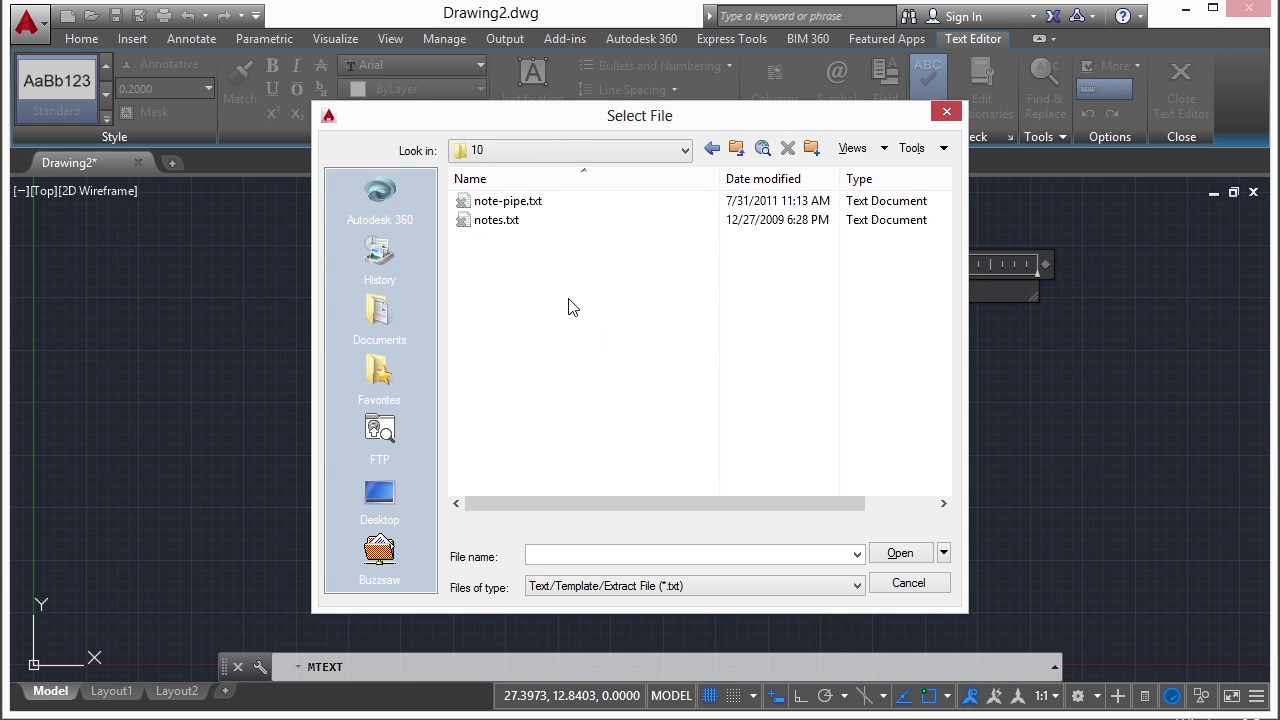
click(518, 204)
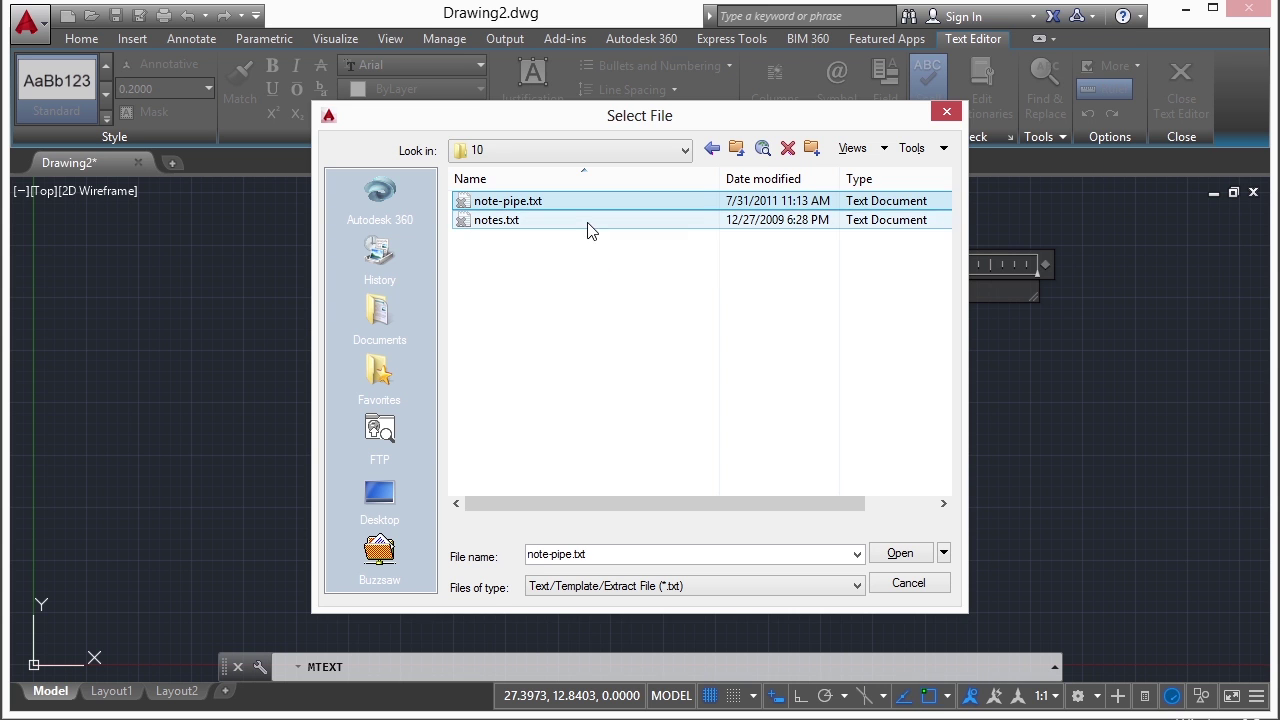
click(899, 554)
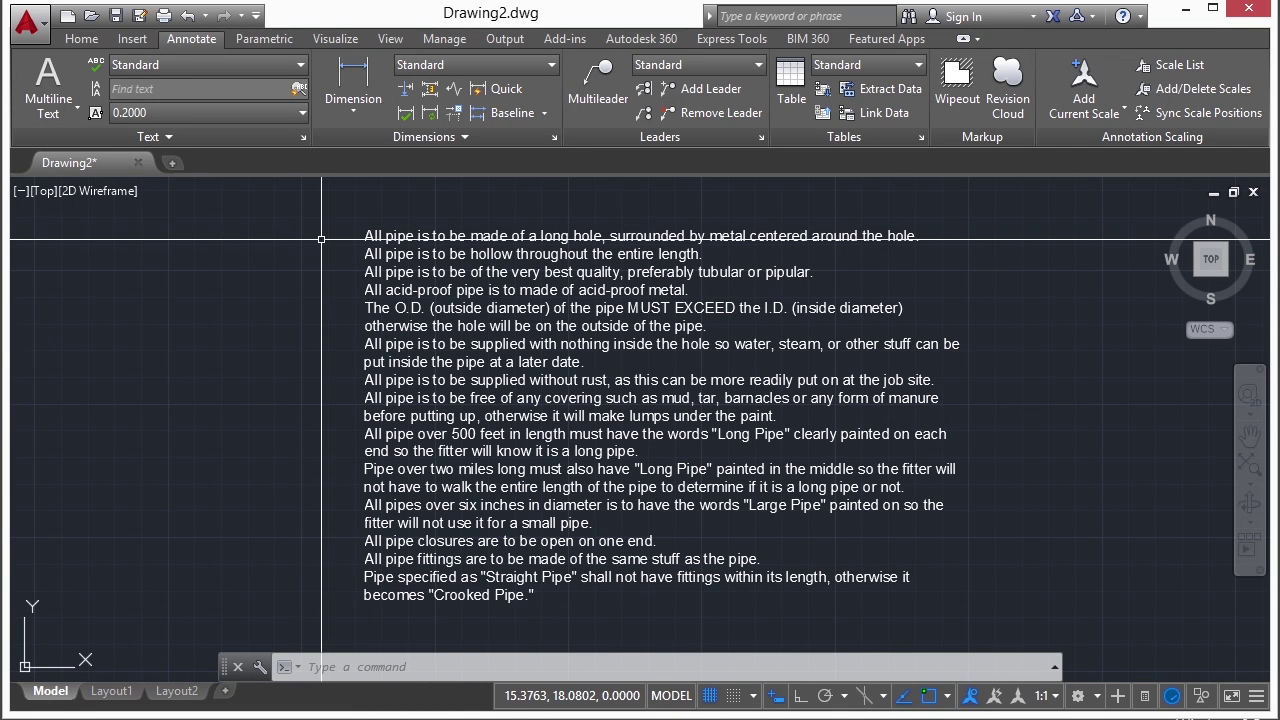
Select the imported pipe notes and display their text properties in the Properties palette.
click(385, 253)
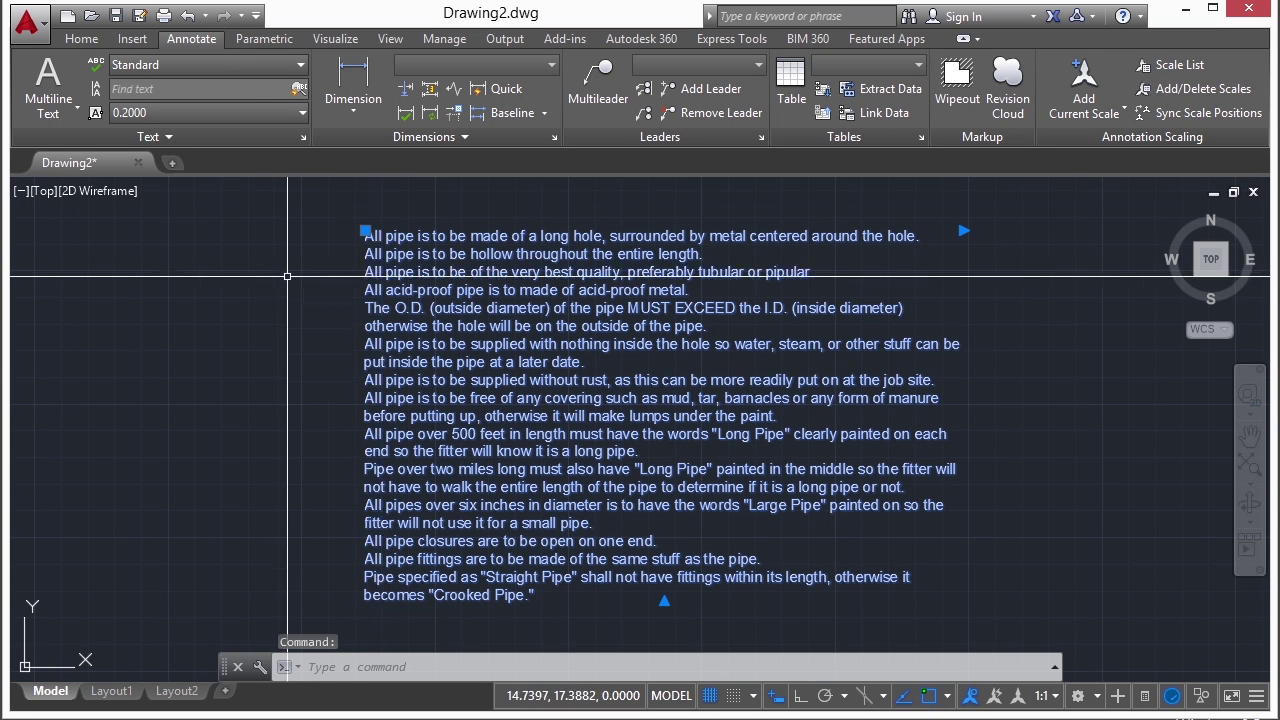
key(ctrl+1)
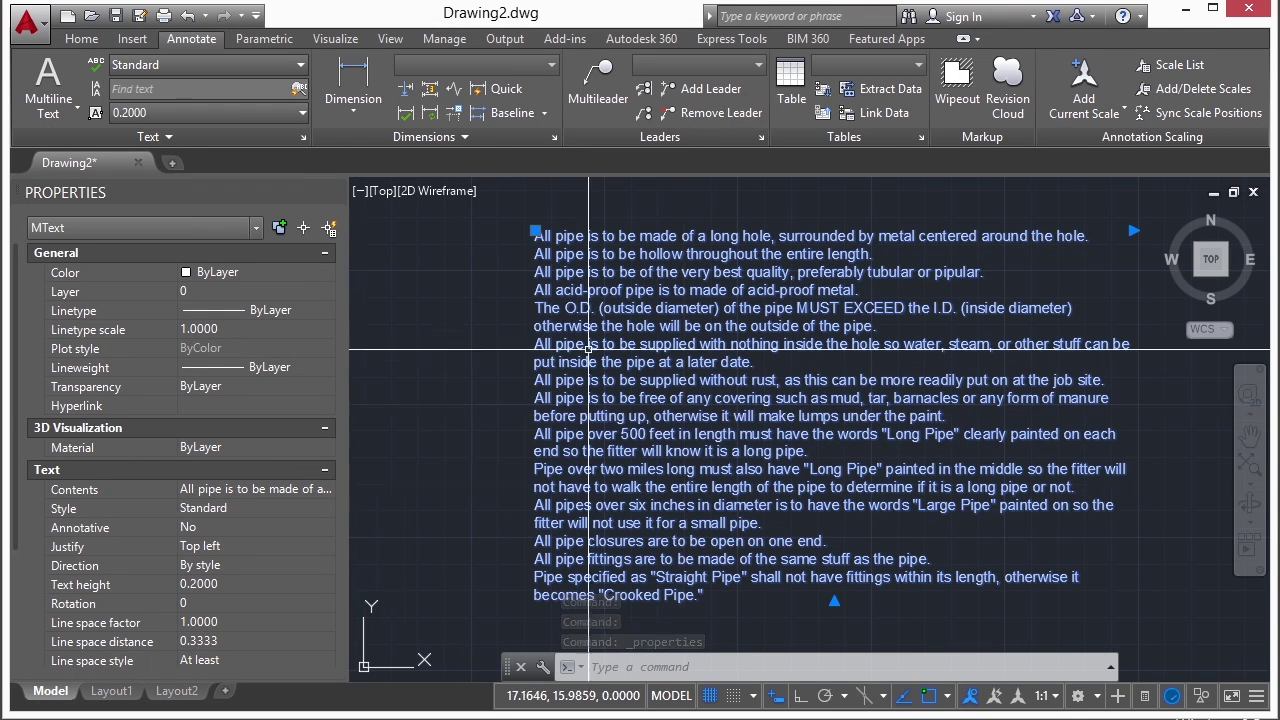
key(Escape)
click(632, 270)
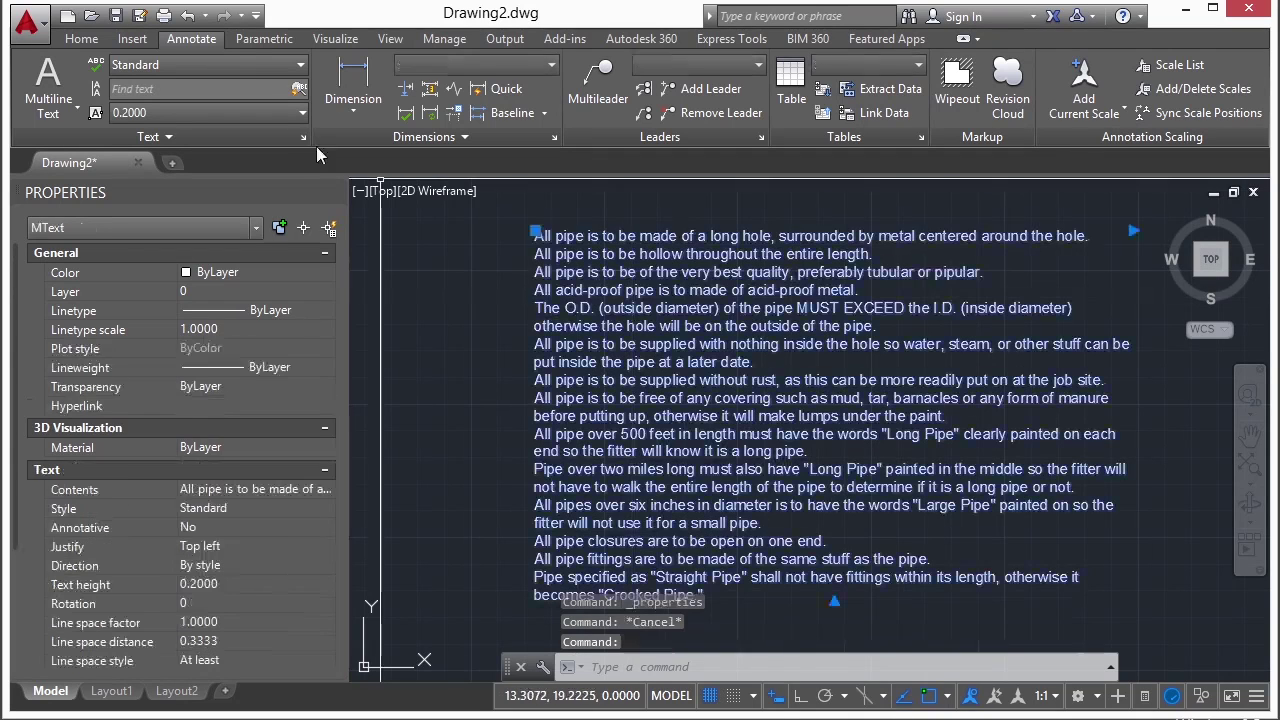
Change the Standard text style's font to Batang and apply it to the drawing.
click(309, 133)
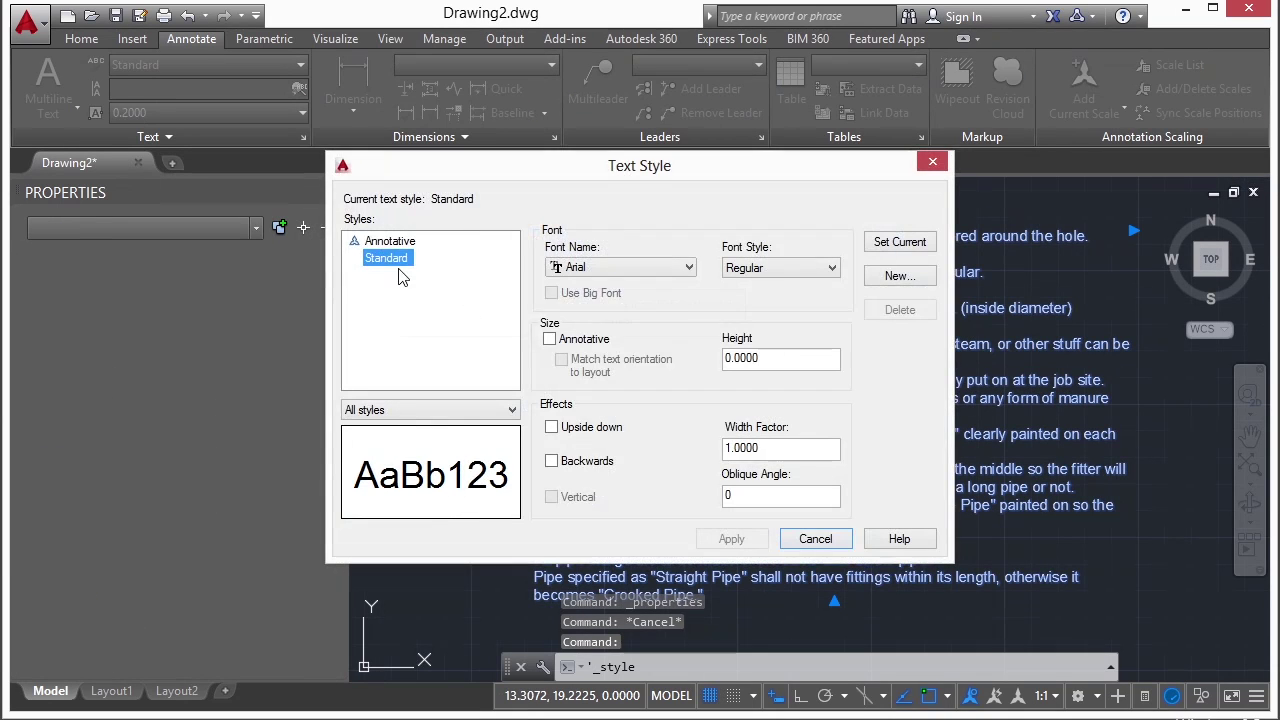
click(686, 268)
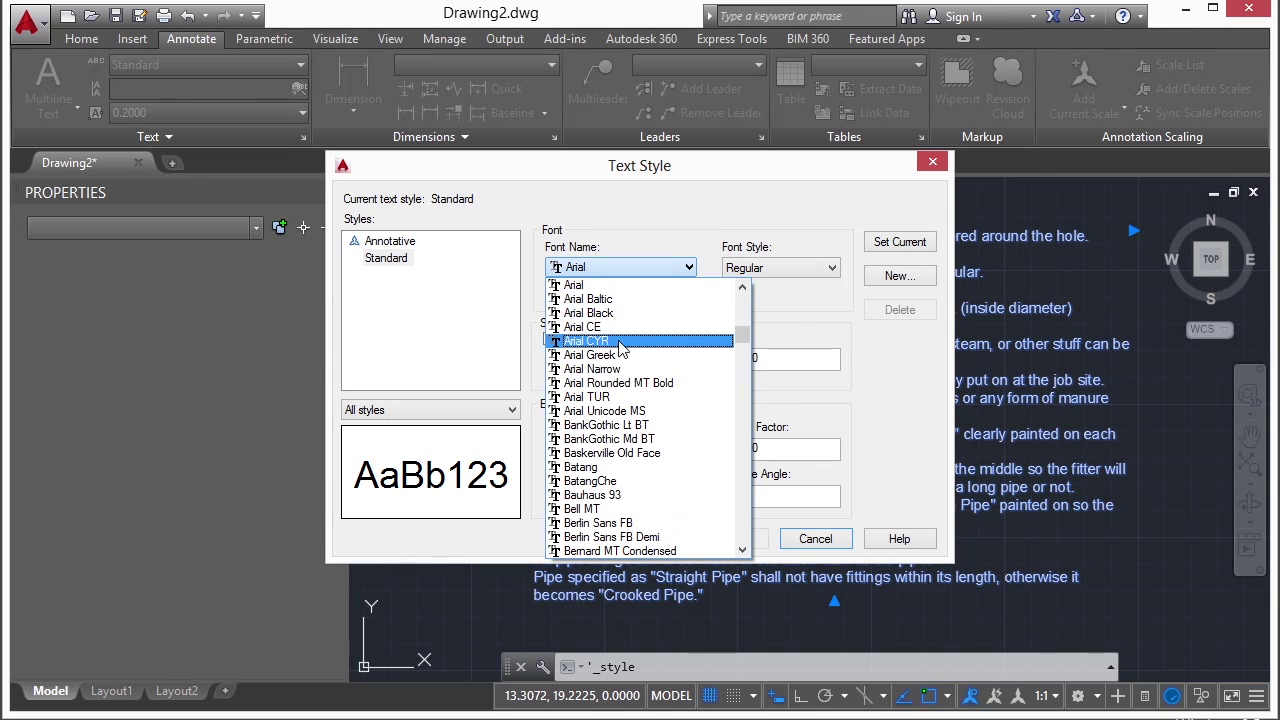
click(612, 467)
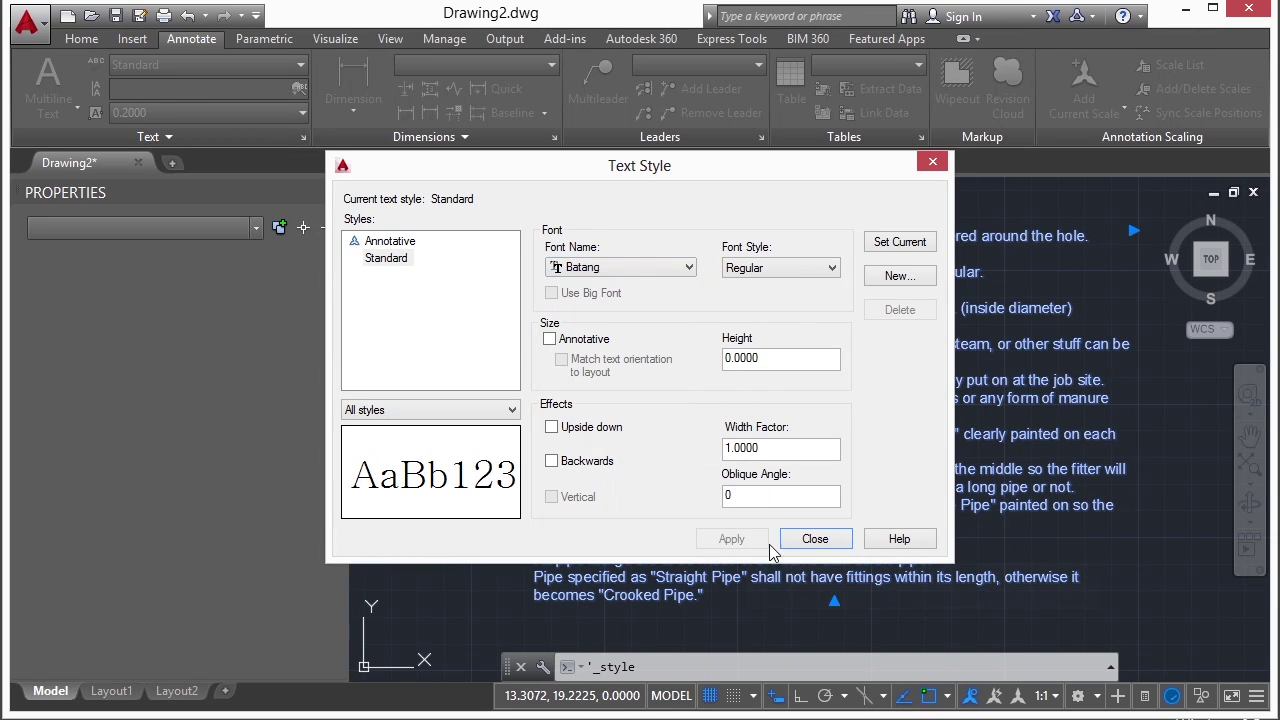
click(812, 539)
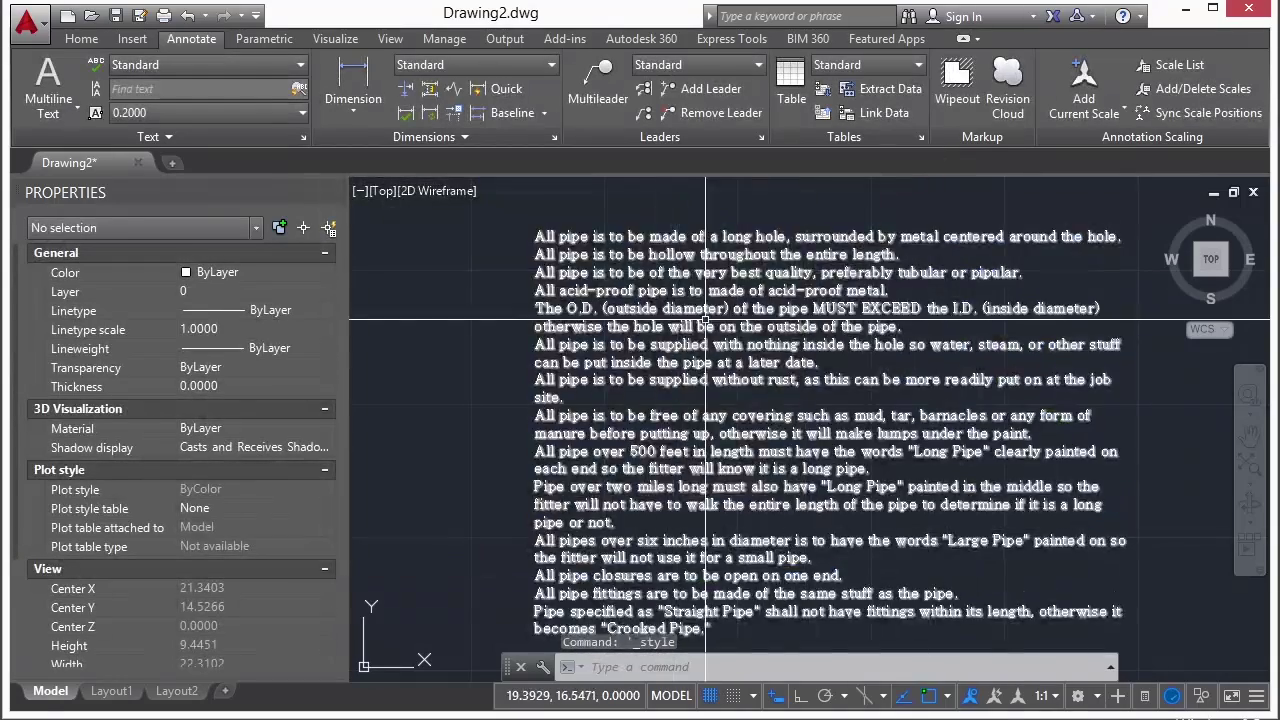
Open the pipe notes for editing and make the first two lines bold, underlined, overlined and struck through.
click(655, 265)
key(Escape)
double_click(667, 271)
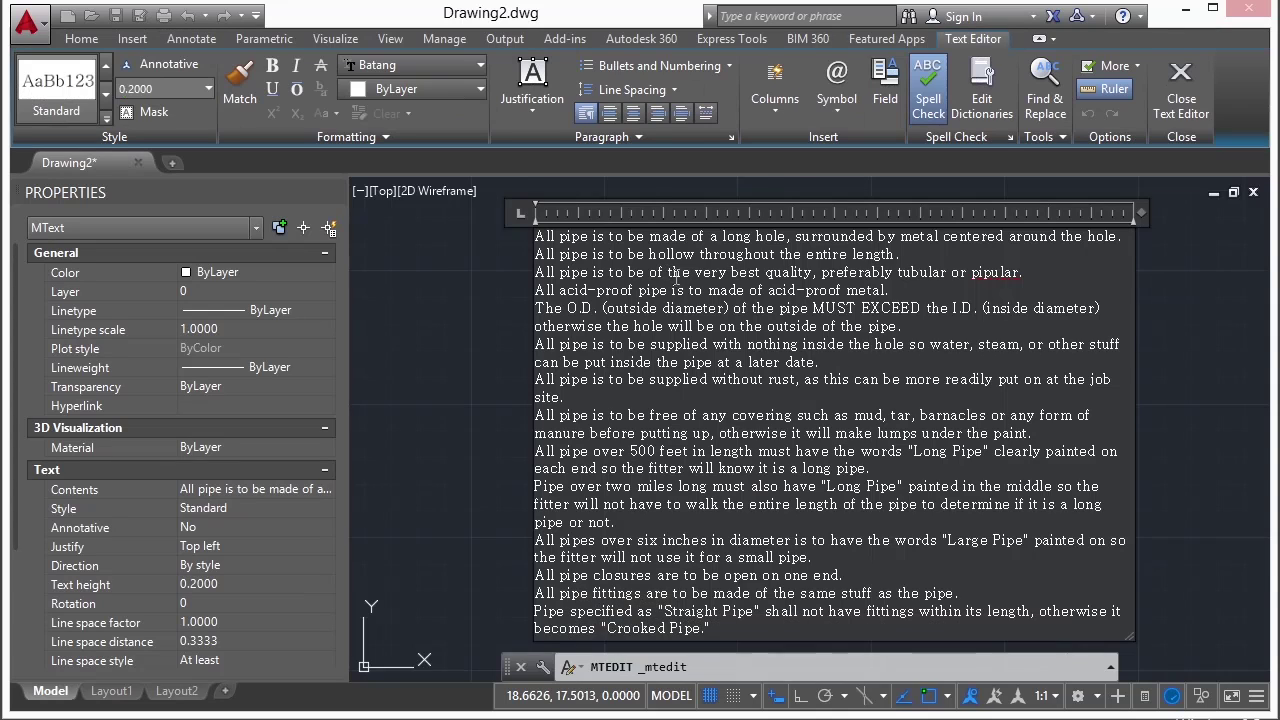
scroll(656, 255, up, 2)
middle_drag(661, 307, 640, 360)
scroll(640, 366, down, 2)
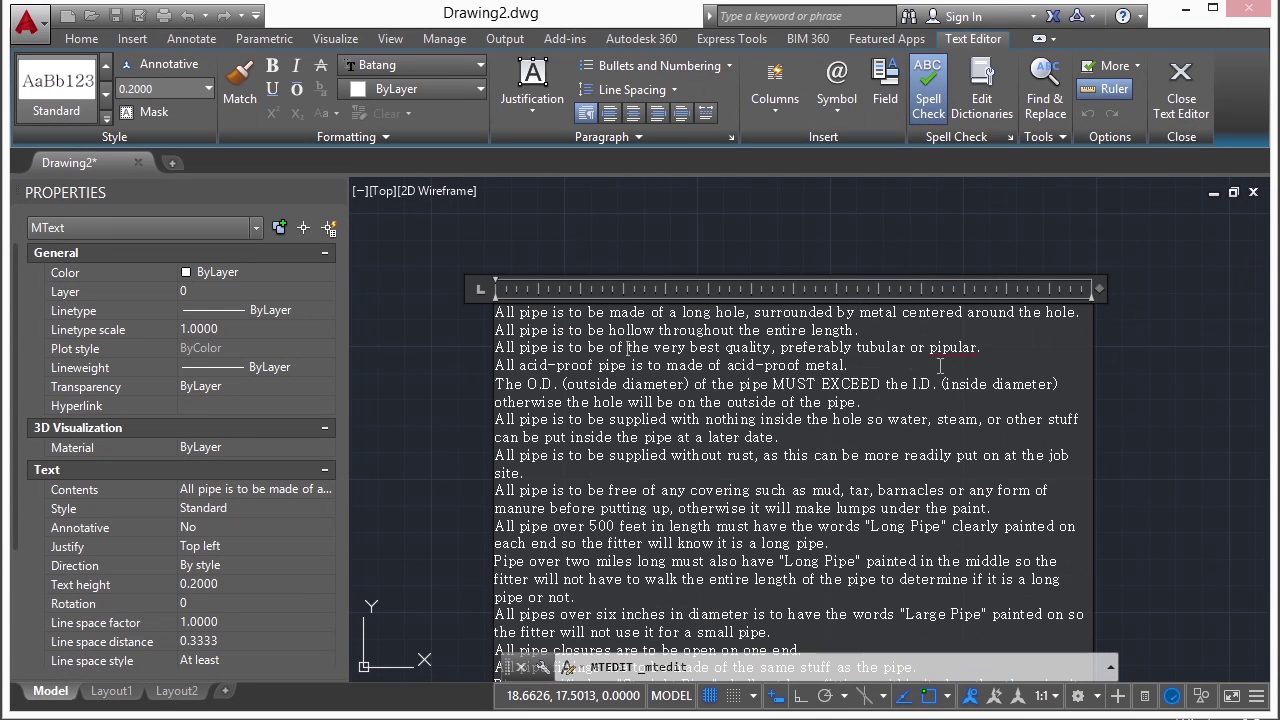
drag(771, 340, 514, 329)
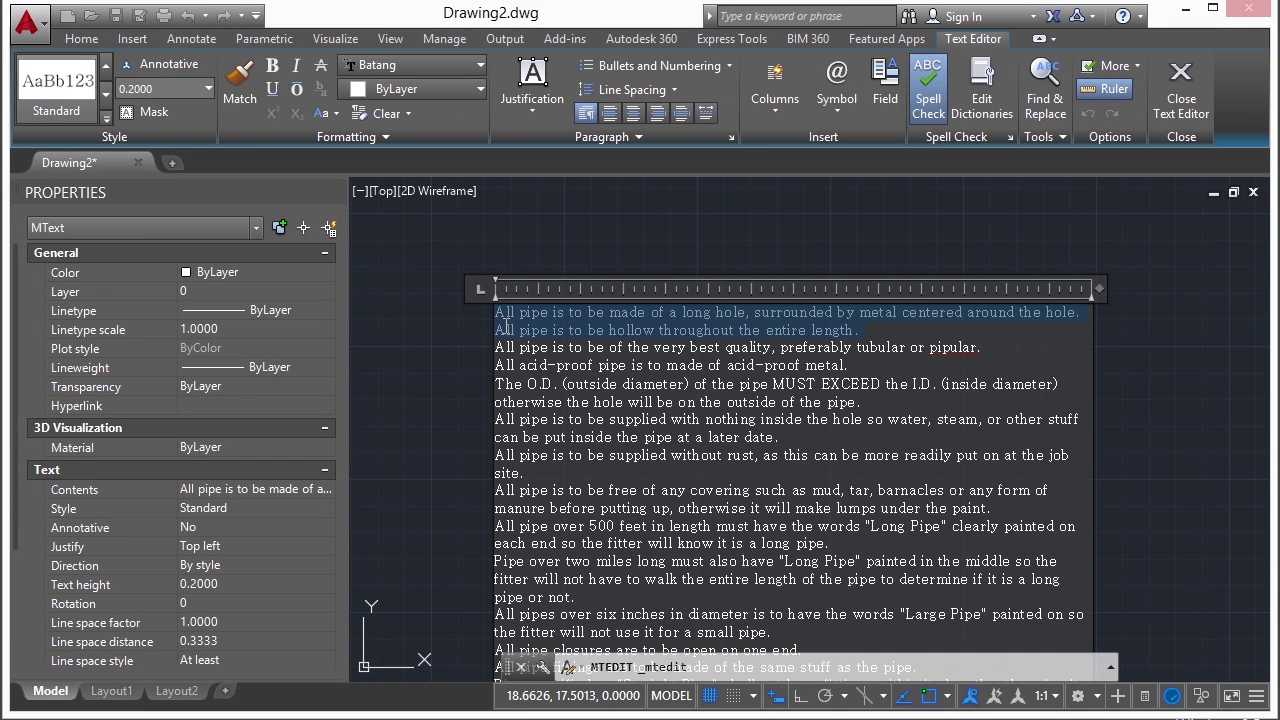
click(273, 66)
click(295, 65)
click(294, 70)
click(273, 89)
click(297, 89)
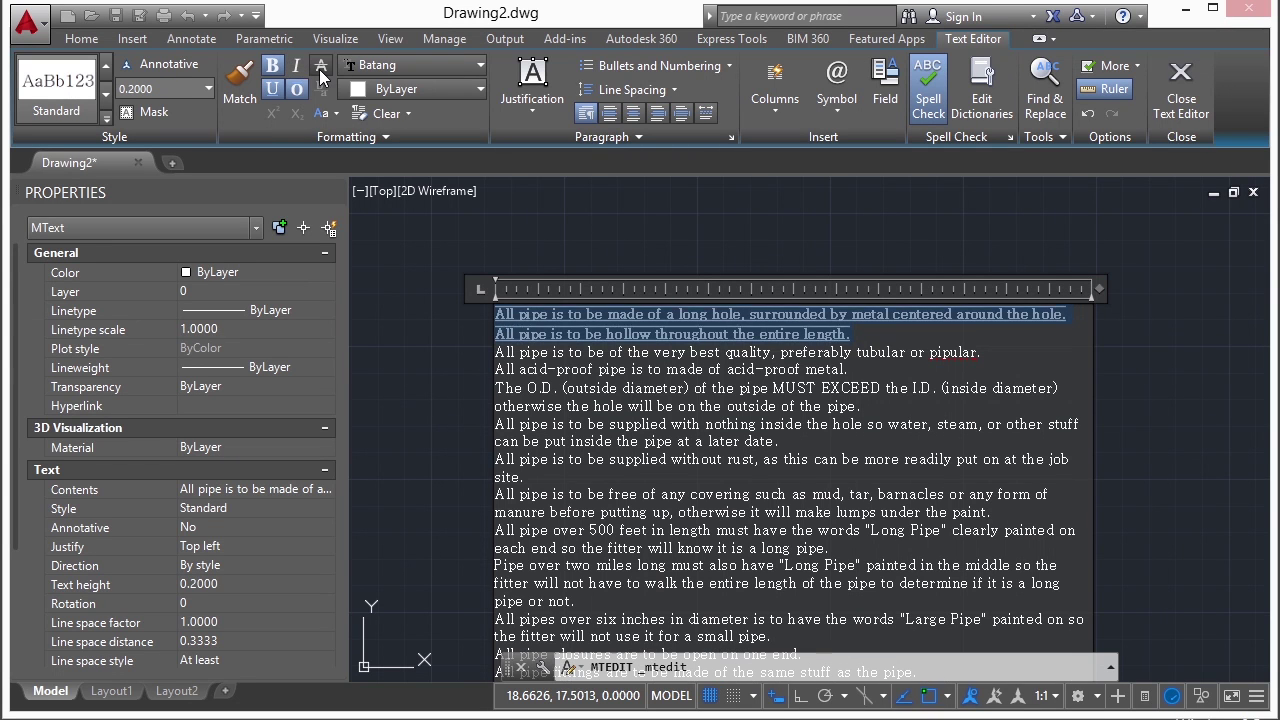
Try dark red (153,27,30) on the first two lines of the notes, then set their text color to Yellow.
click(437, 92)
click(413, 170)
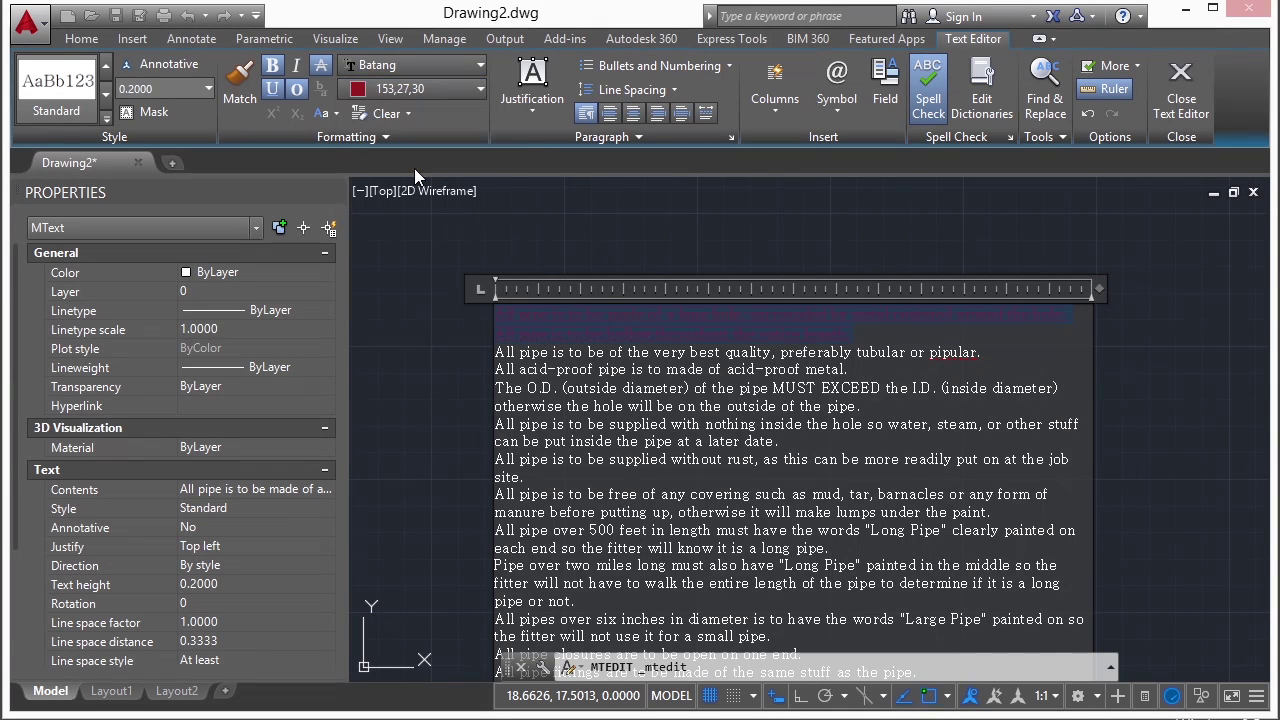
click(421, 88)
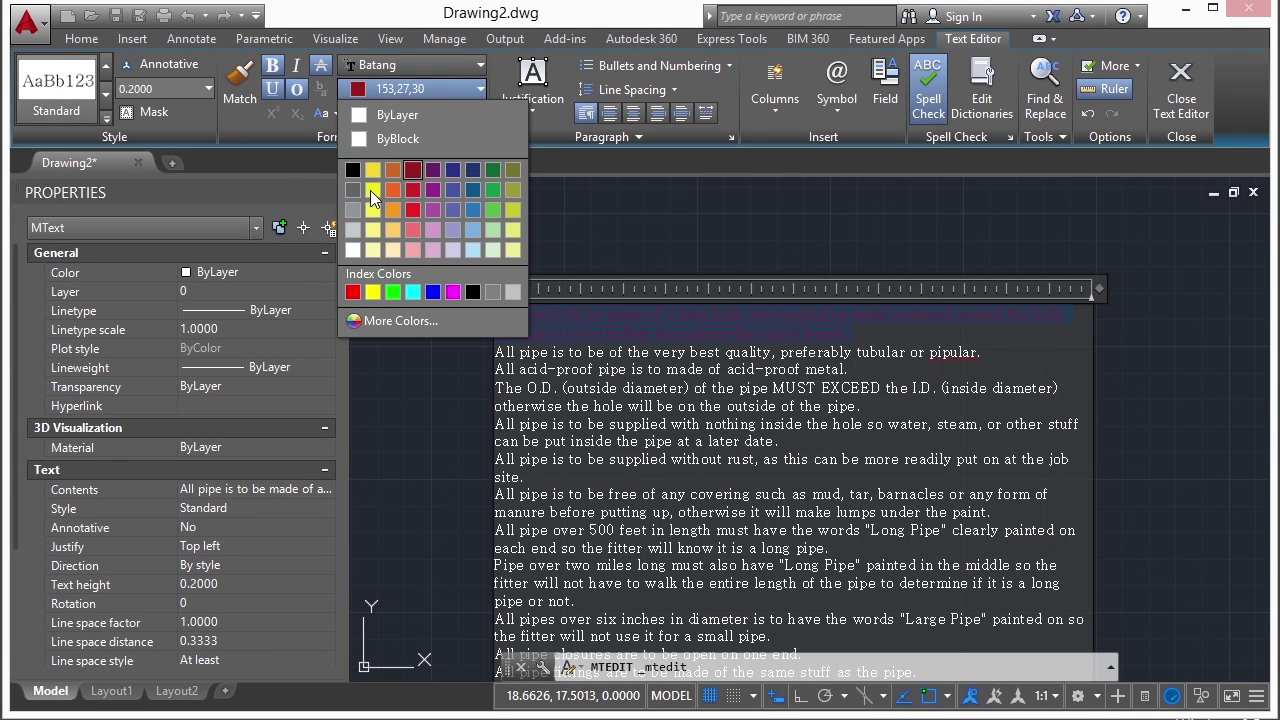
click(373, 291)
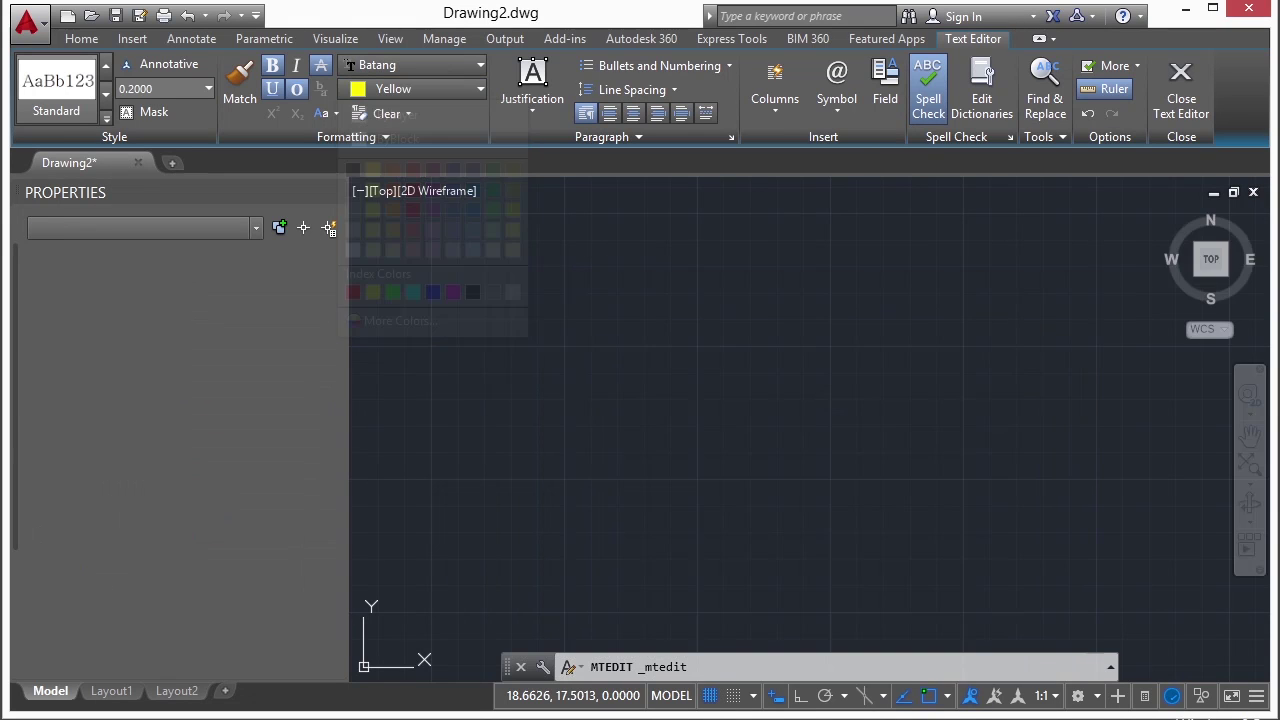
drag(632, 336, 527, 316)
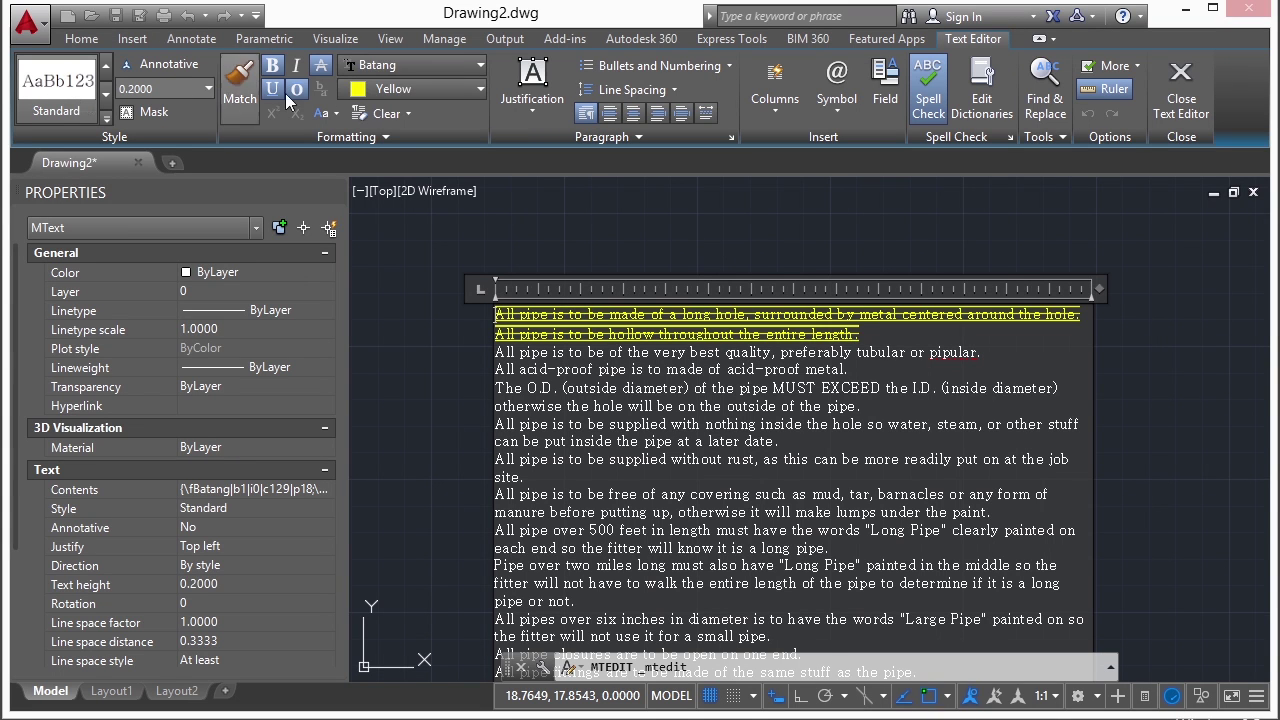
click(479, 67)
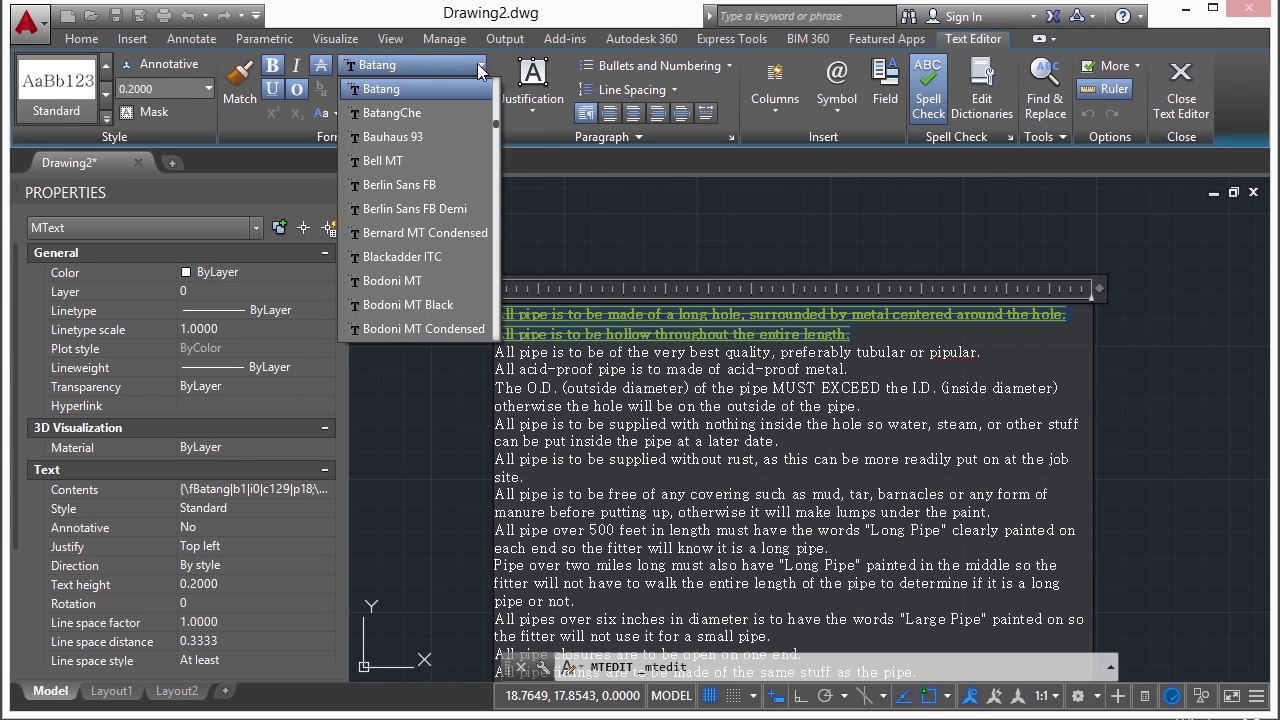
drag(496, 124, 499, 79)
click(447, 86)
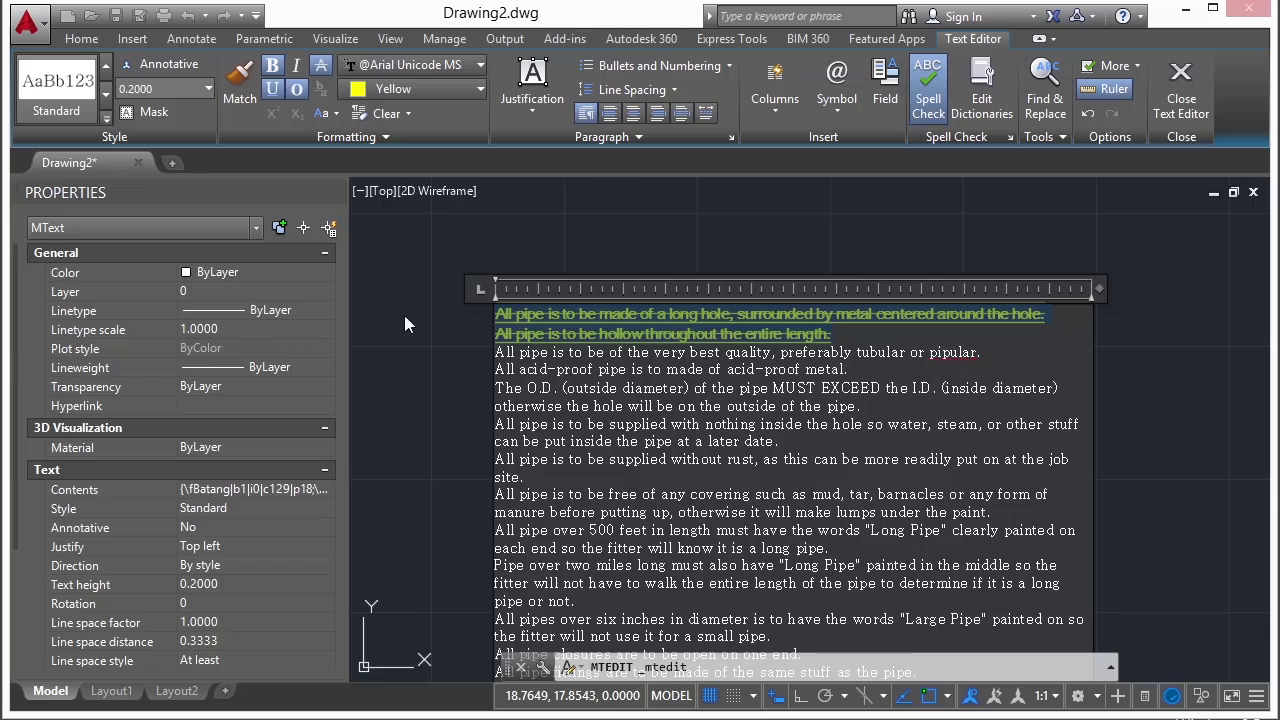
click(620, 238)
scroll(527, 322, up, 4)
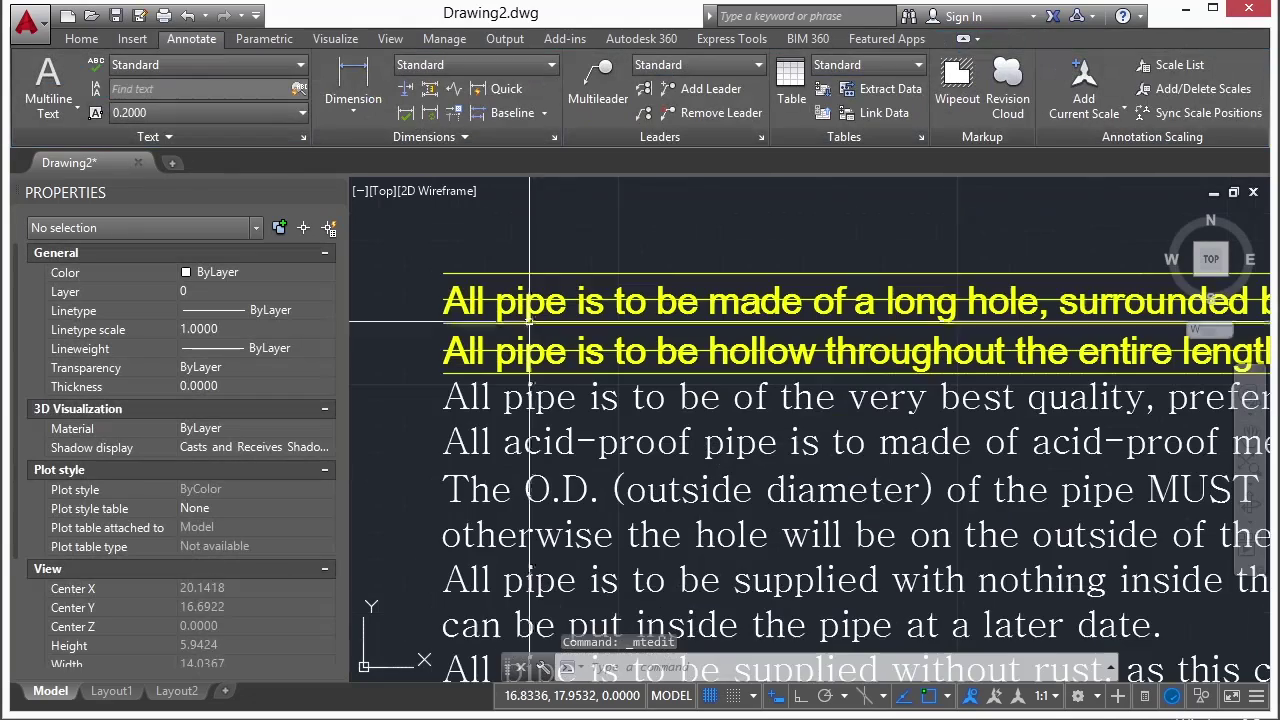
scroll(740, 292, down, 2)
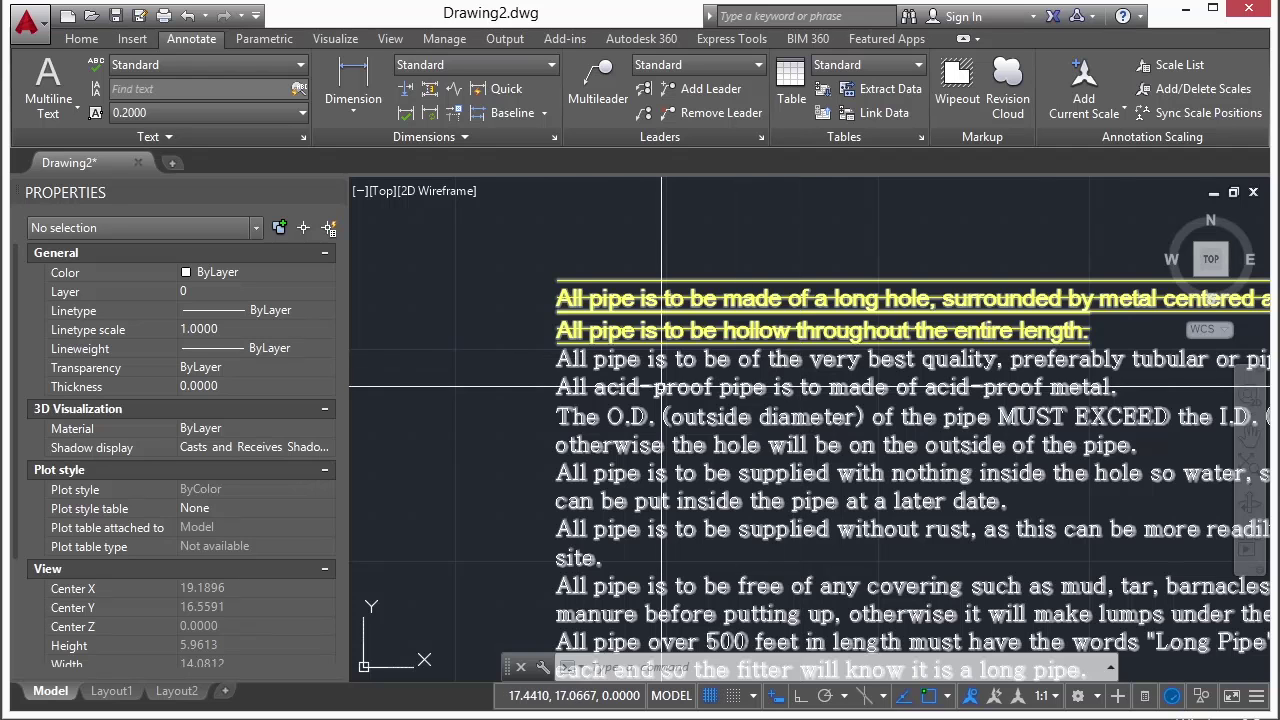
Switch the pipe notes' text style to Annotative and clear the selection.
click(593, 352)
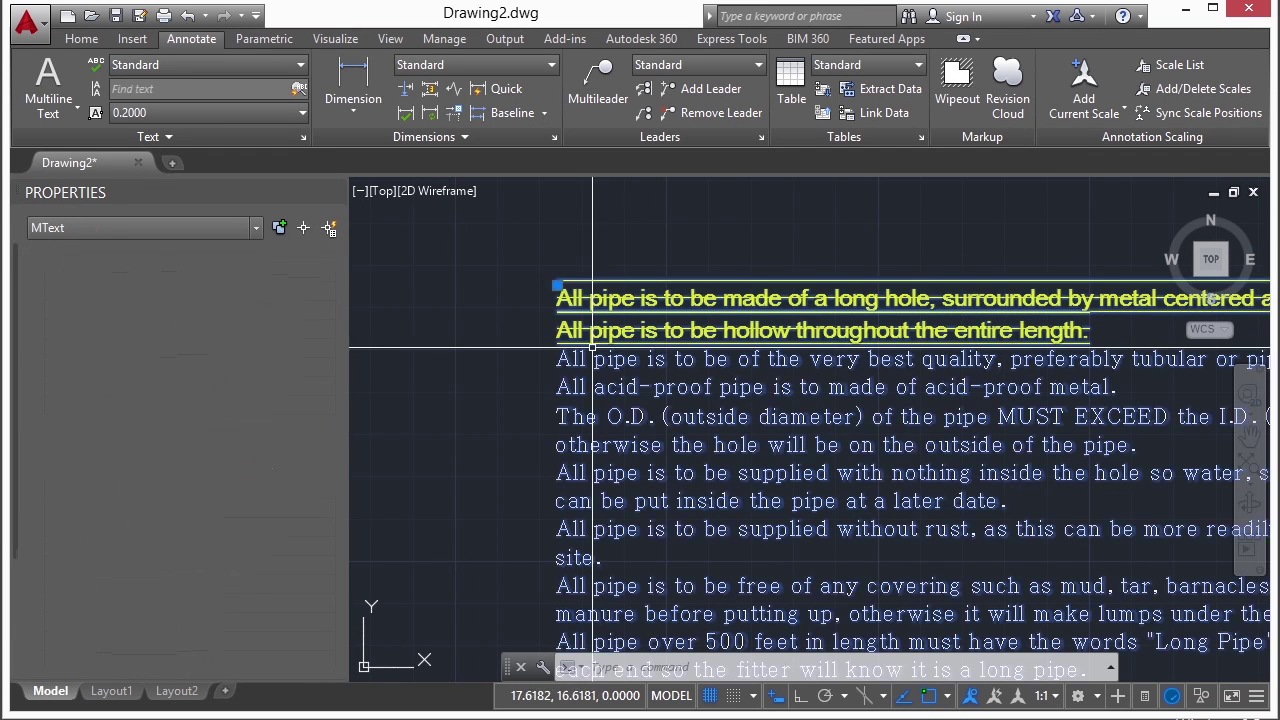
click(304, 510)
click(327, 508)
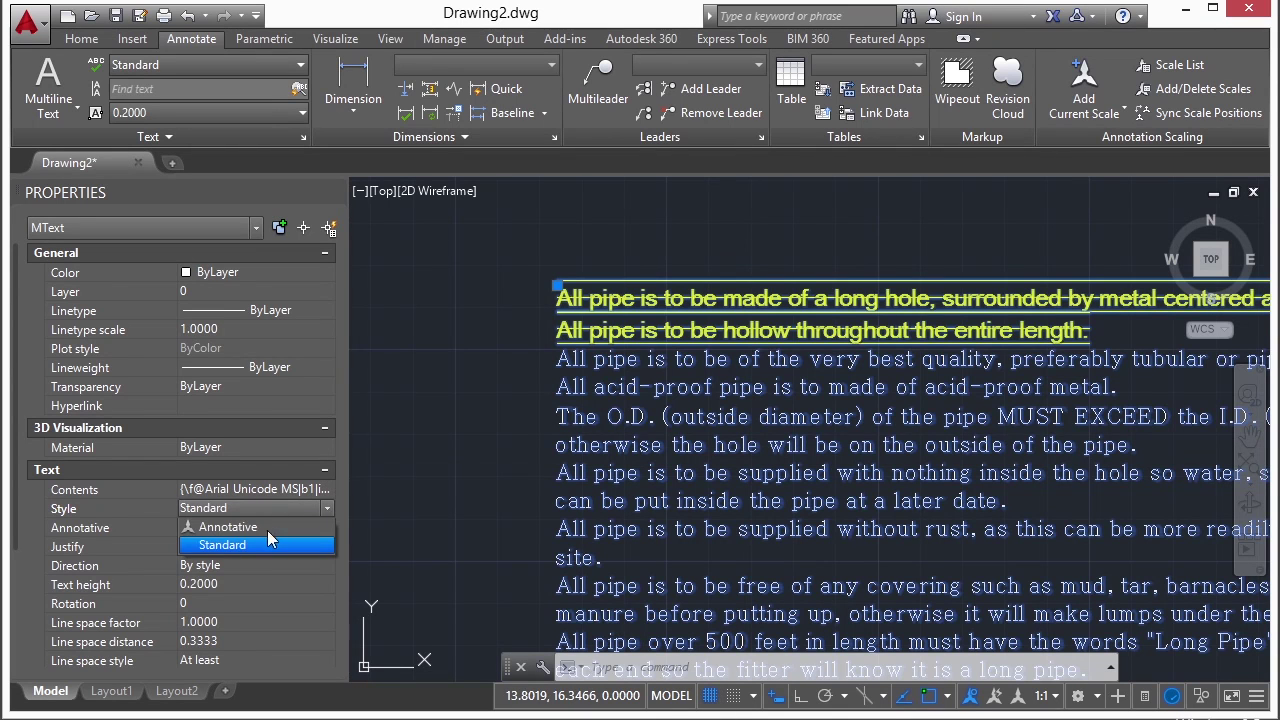
click(236, 528)
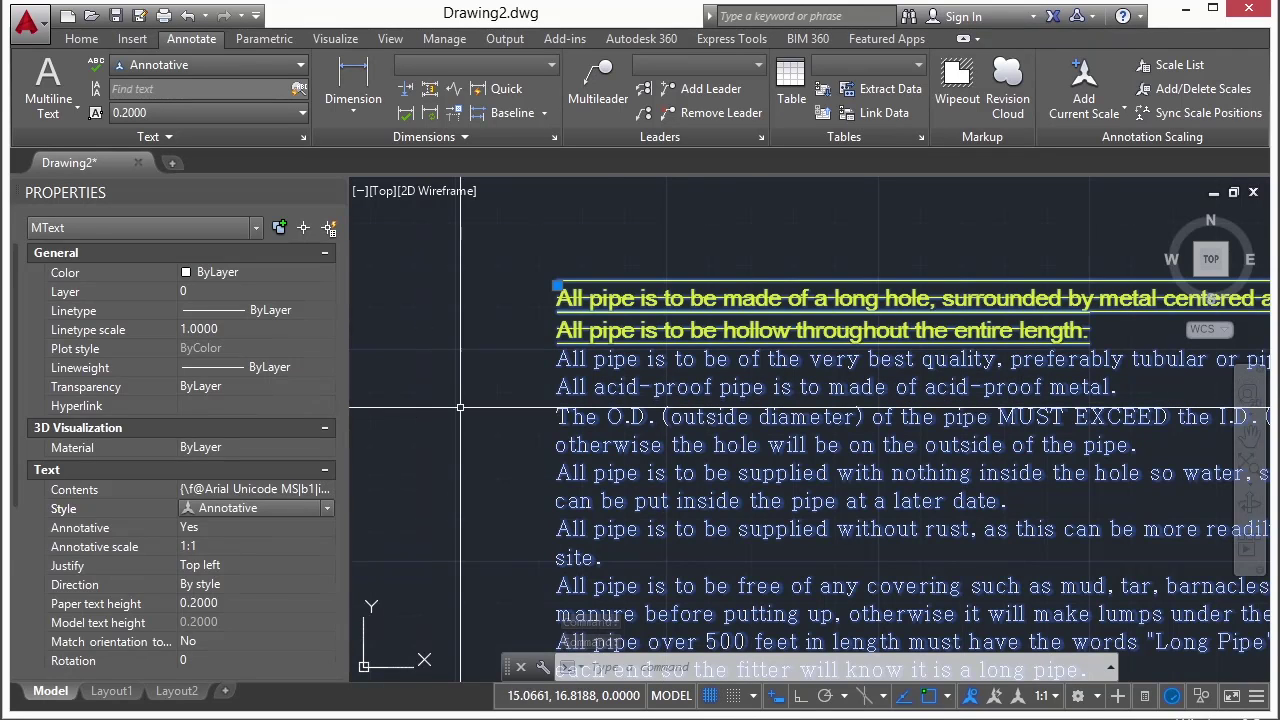
key(Escape)
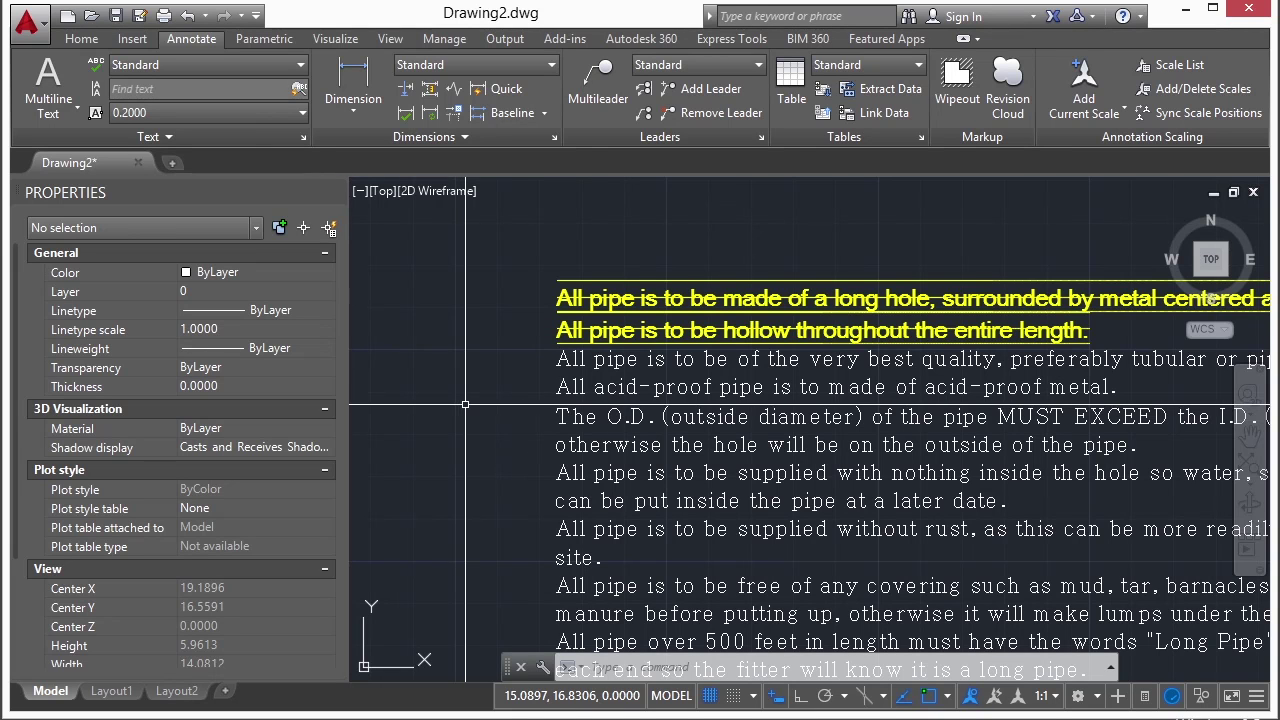
Draw four separate diagonal lines across the pipe notes, each rising from lower left to upper right.
scroll(496, 361, down, 2)
text(l)
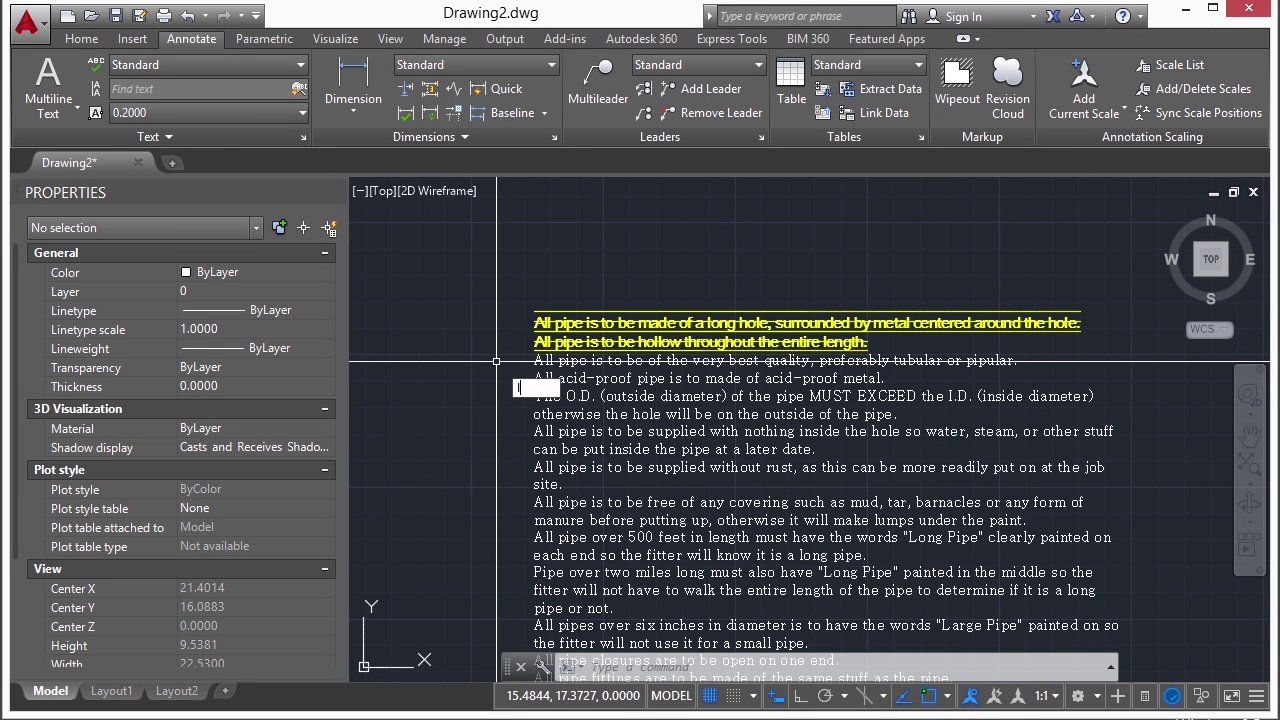
key(Return)
click(456, 512)
click(801, 213)
scroll(817, 243, down, 2)
key(Return)
key(Return)
click(601, 484)
click(846, 244)
key(Return)
key(Return)
click(609, 566)
click(992, 236)
key(Return)
key(Return)
click(1033, 336)
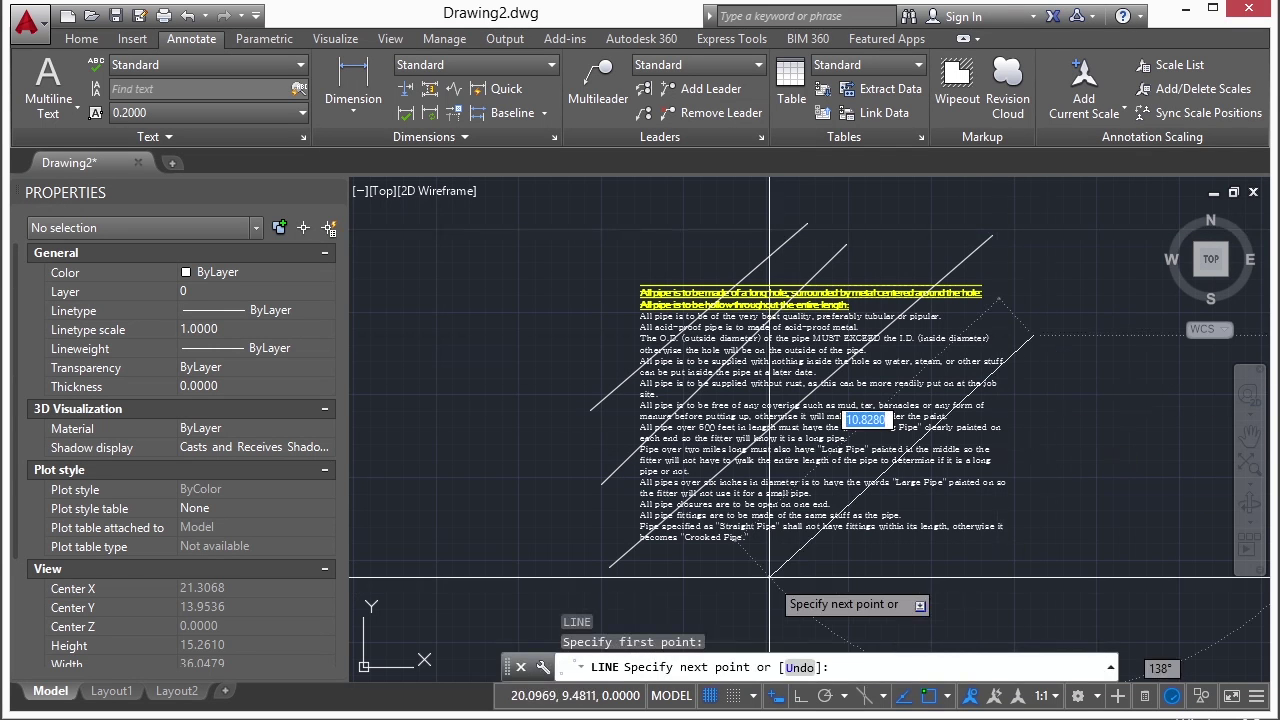
click(770, 576)
key(Return)
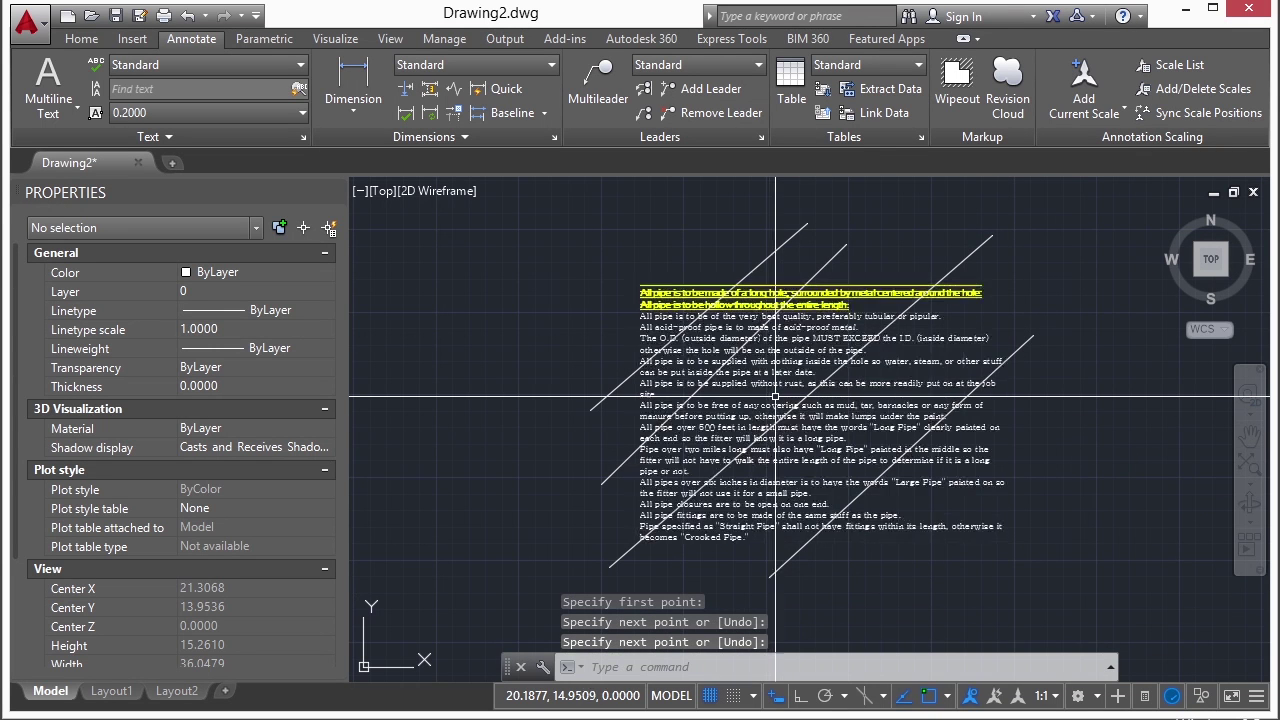
Give the pipe notes a background mask with a border offset factor of 1.1 and the drawing background color.
click(858, 428)
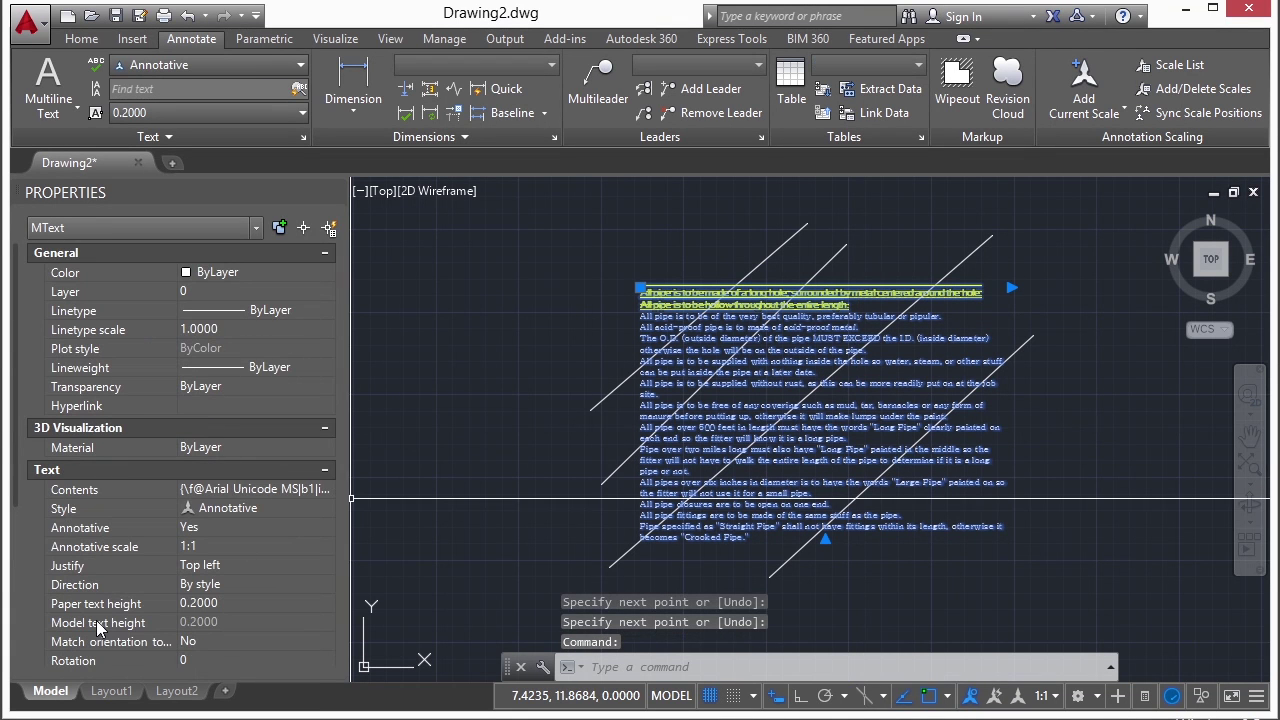
scroll(182, 500, down, 3)
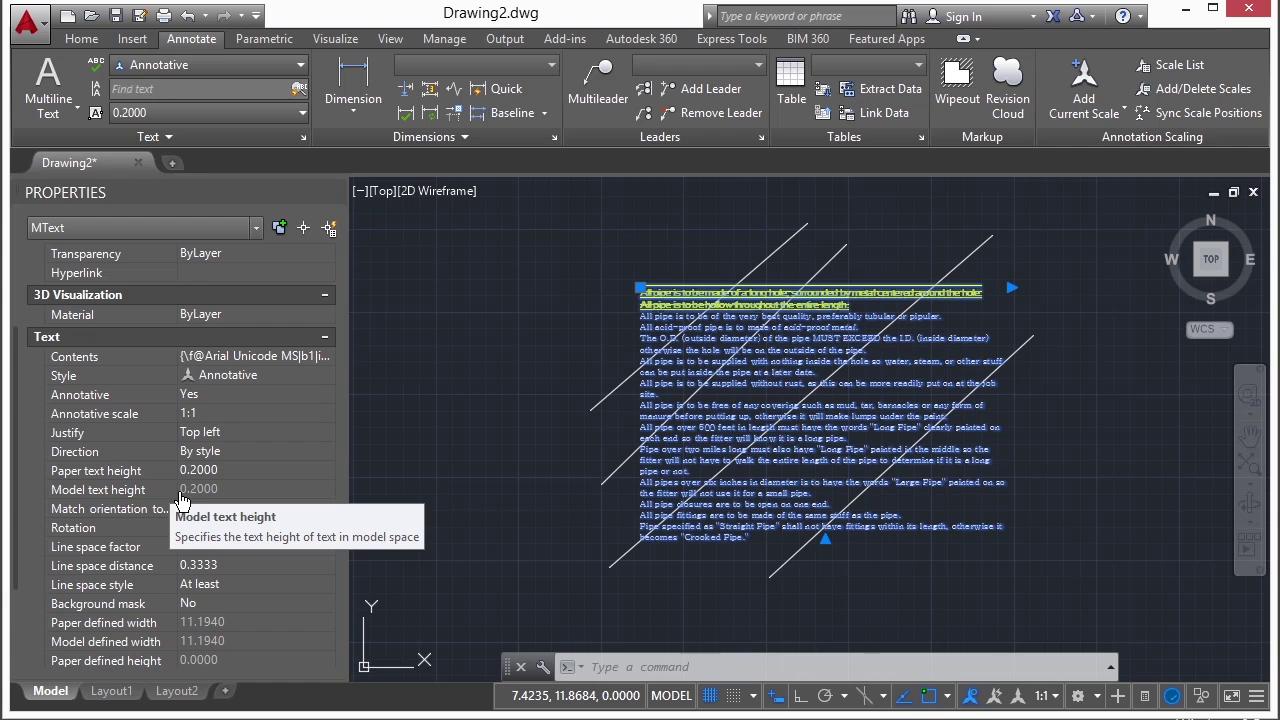
click(190, 604)
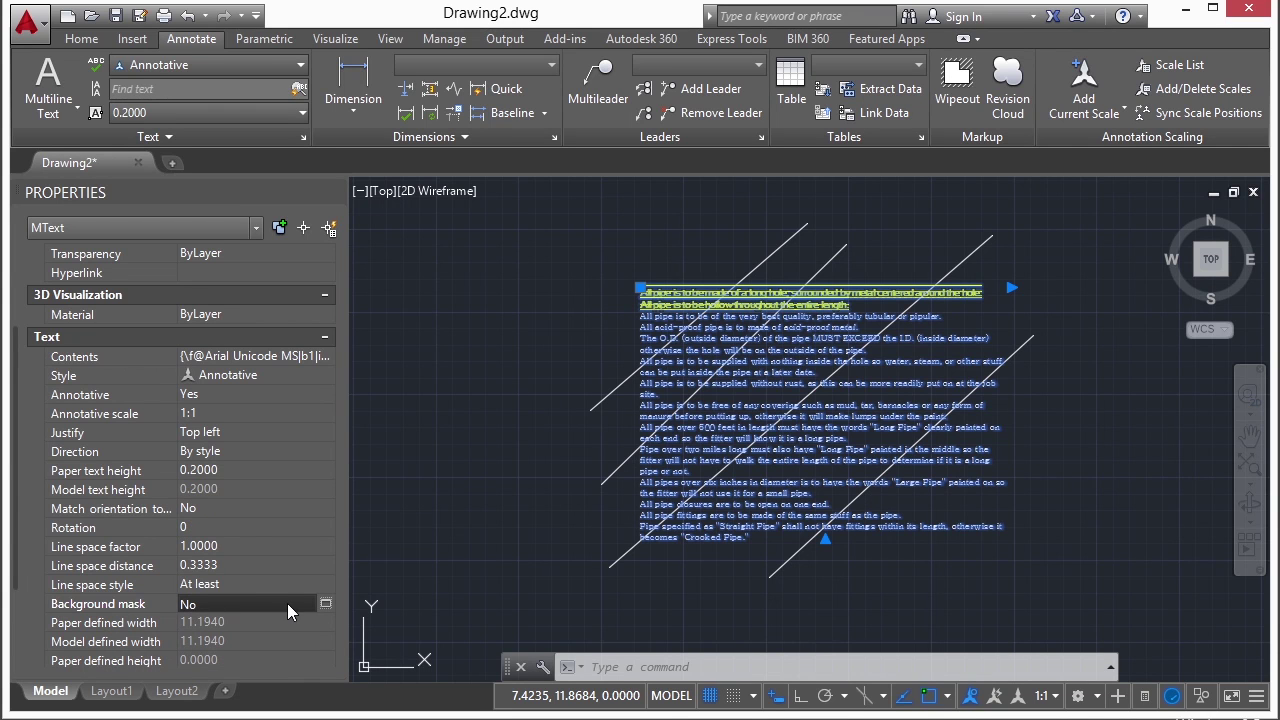
click(324, 603)
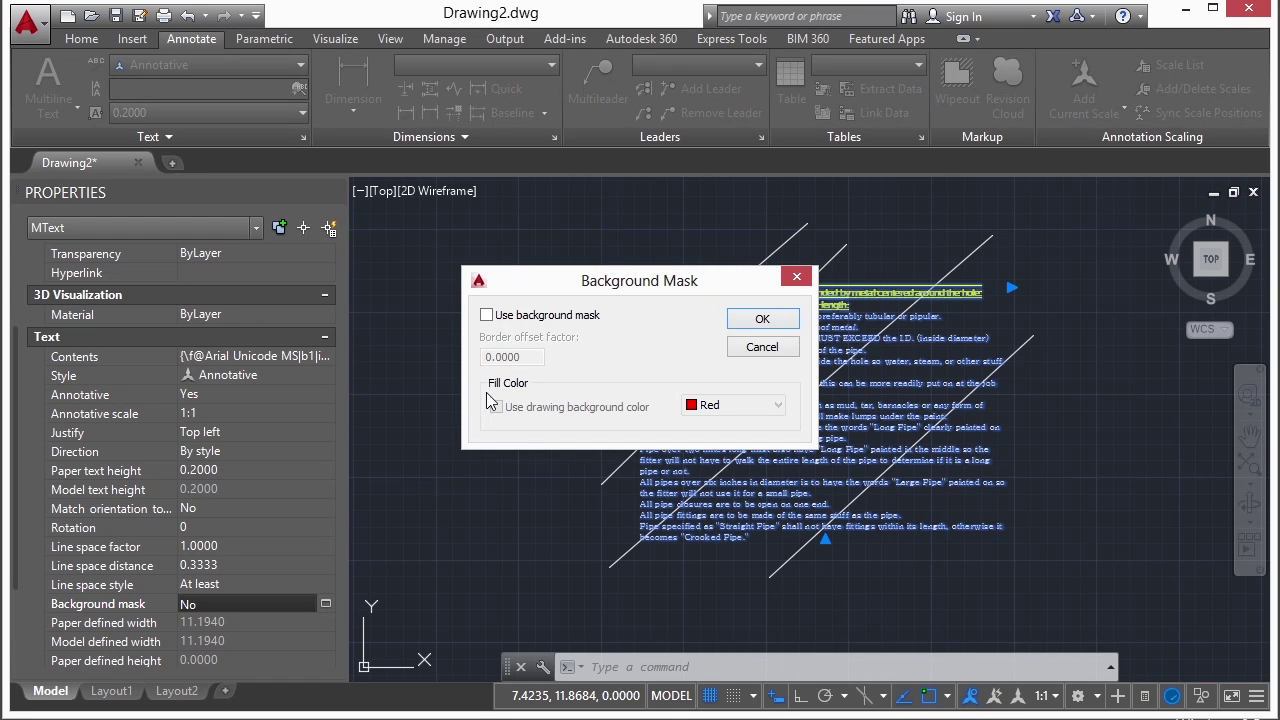
click(487, 315)
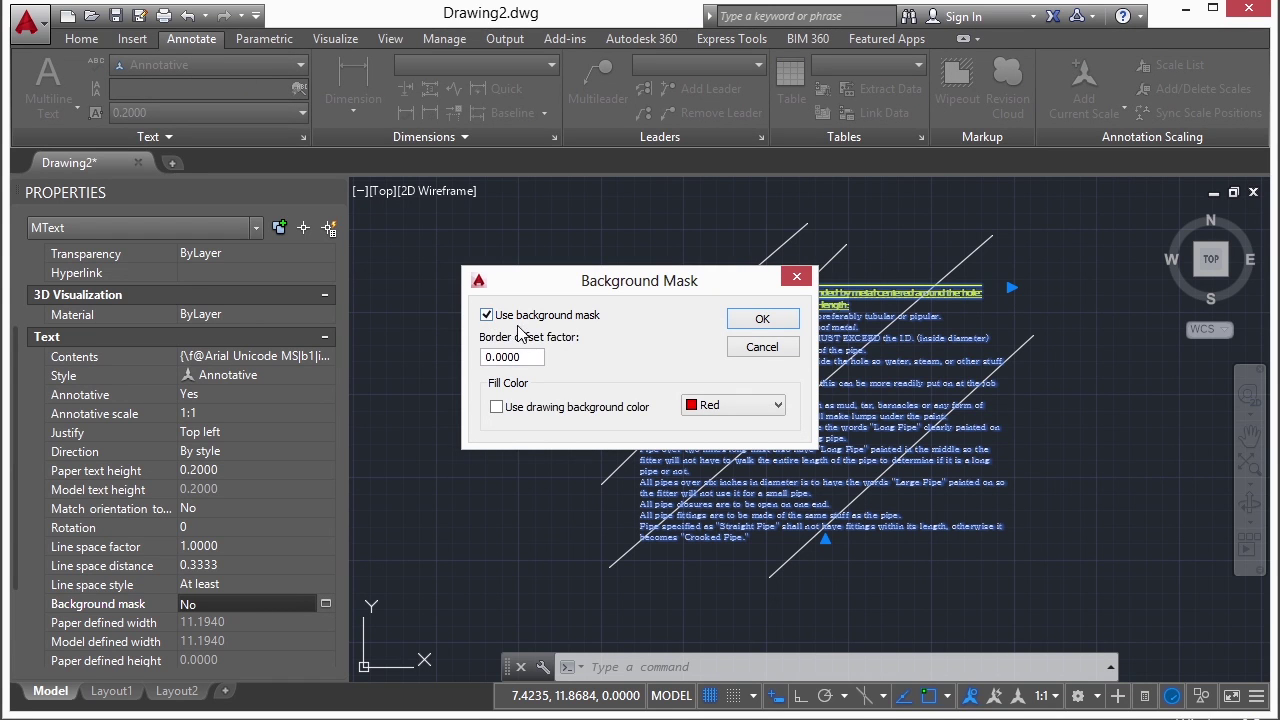
click(534, 362)
double_click(534, 362)
text(1.1)
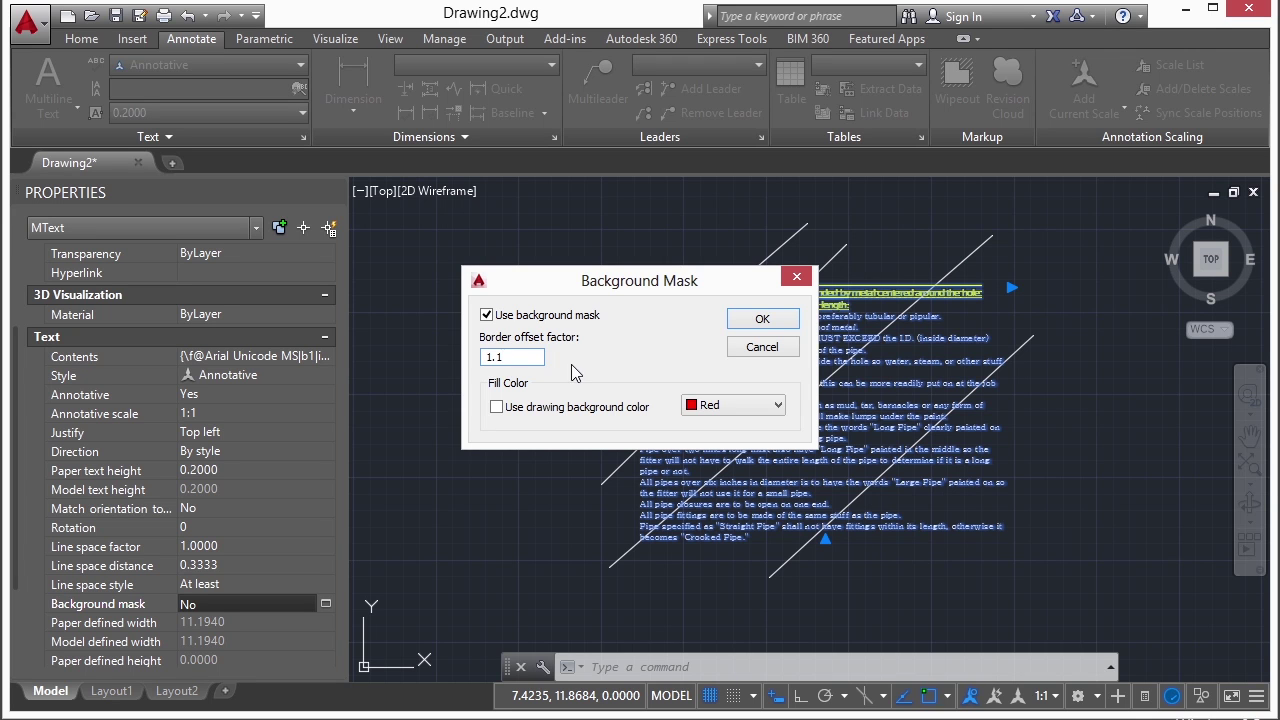
click(497, 407)
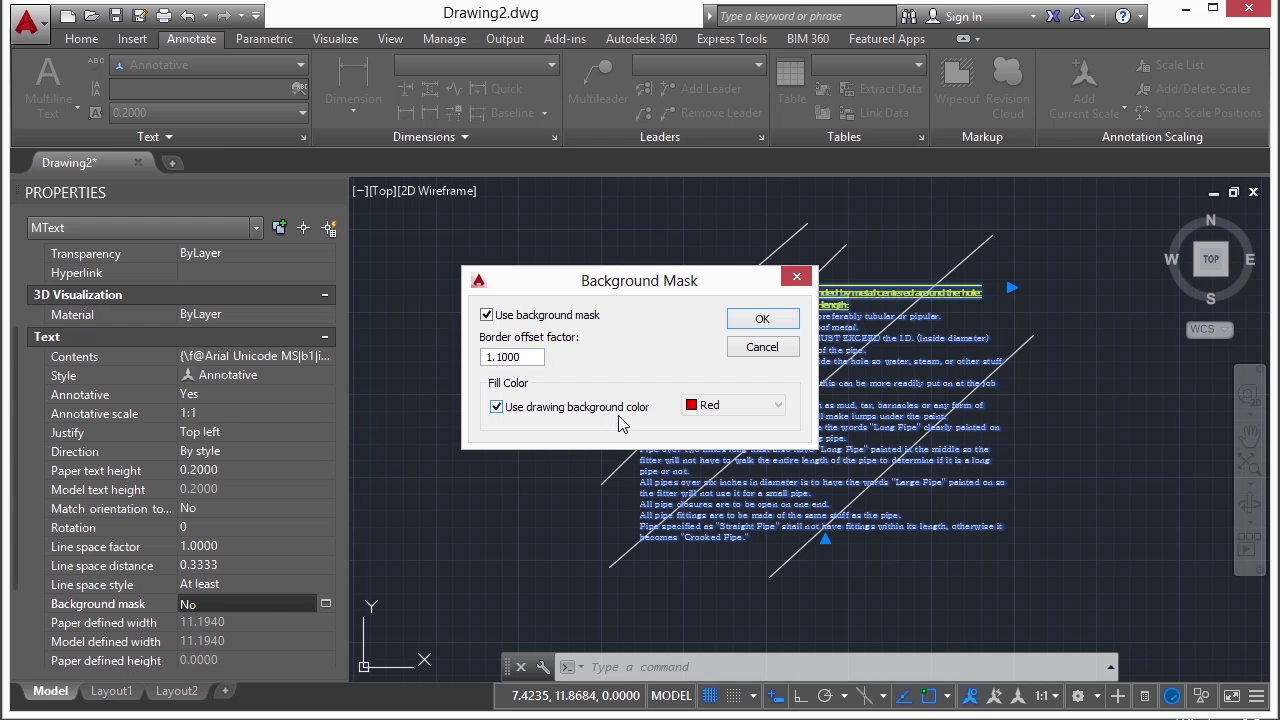
click(761, 320)
key(Escape)
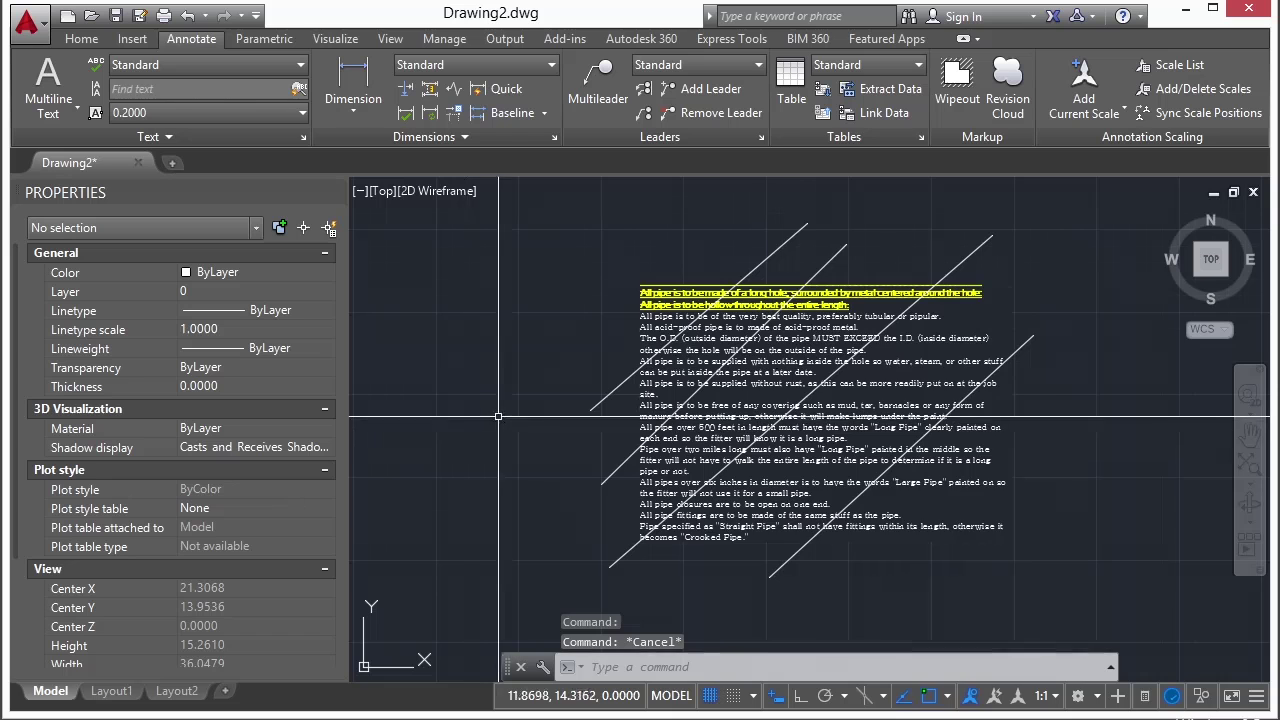
Bring the pipe notes in front of the diagonal lines using DRAWORDER with the Front option.
click(757, 349)
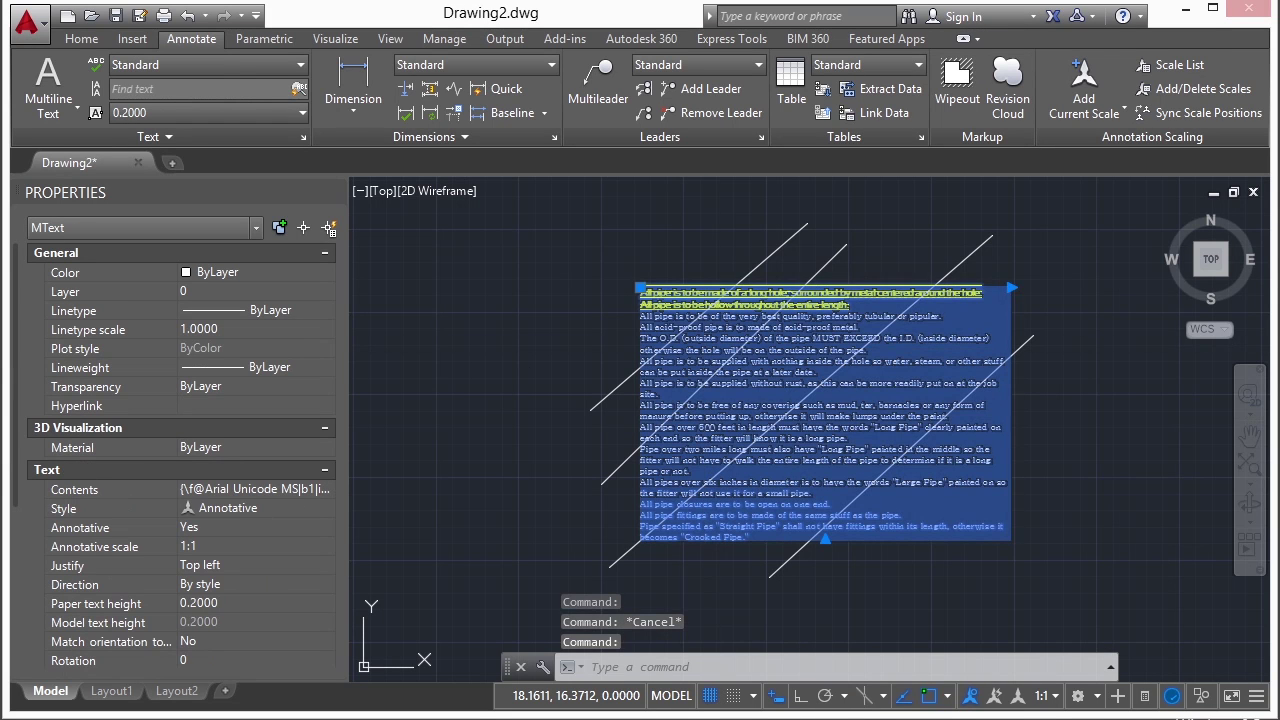
double_click(708, 350)
click(529, 375)
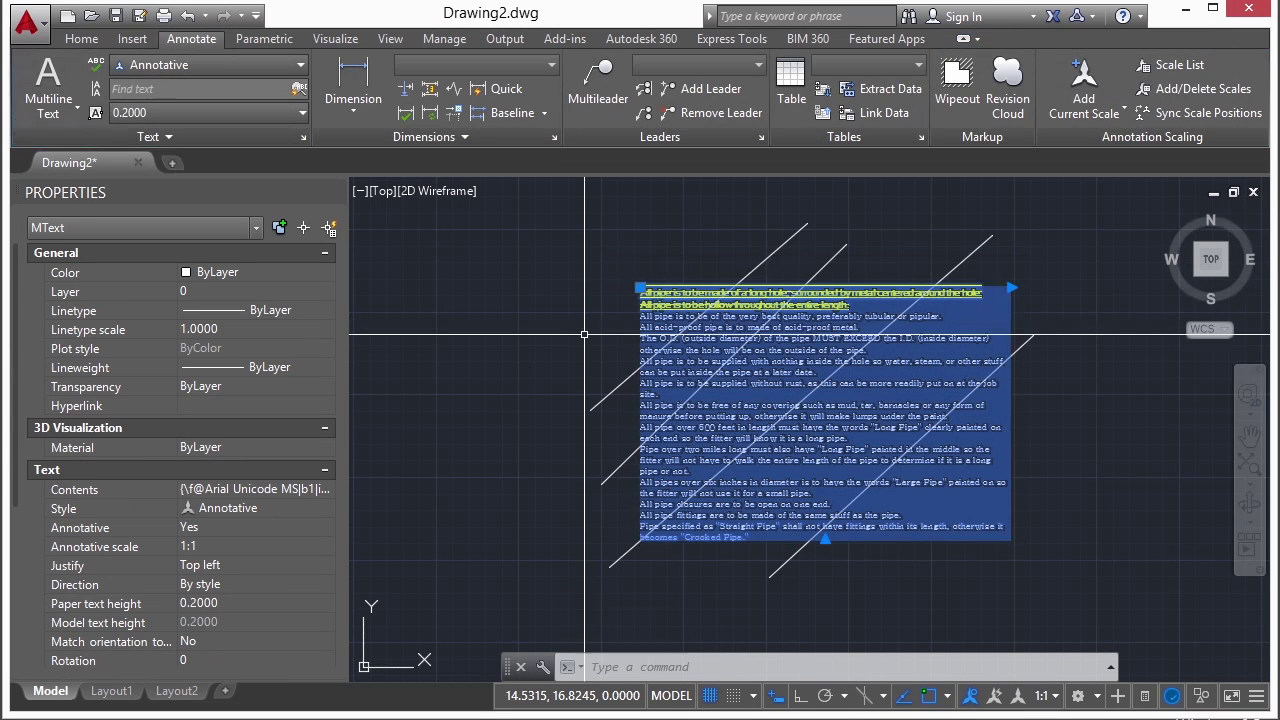
text(DR)
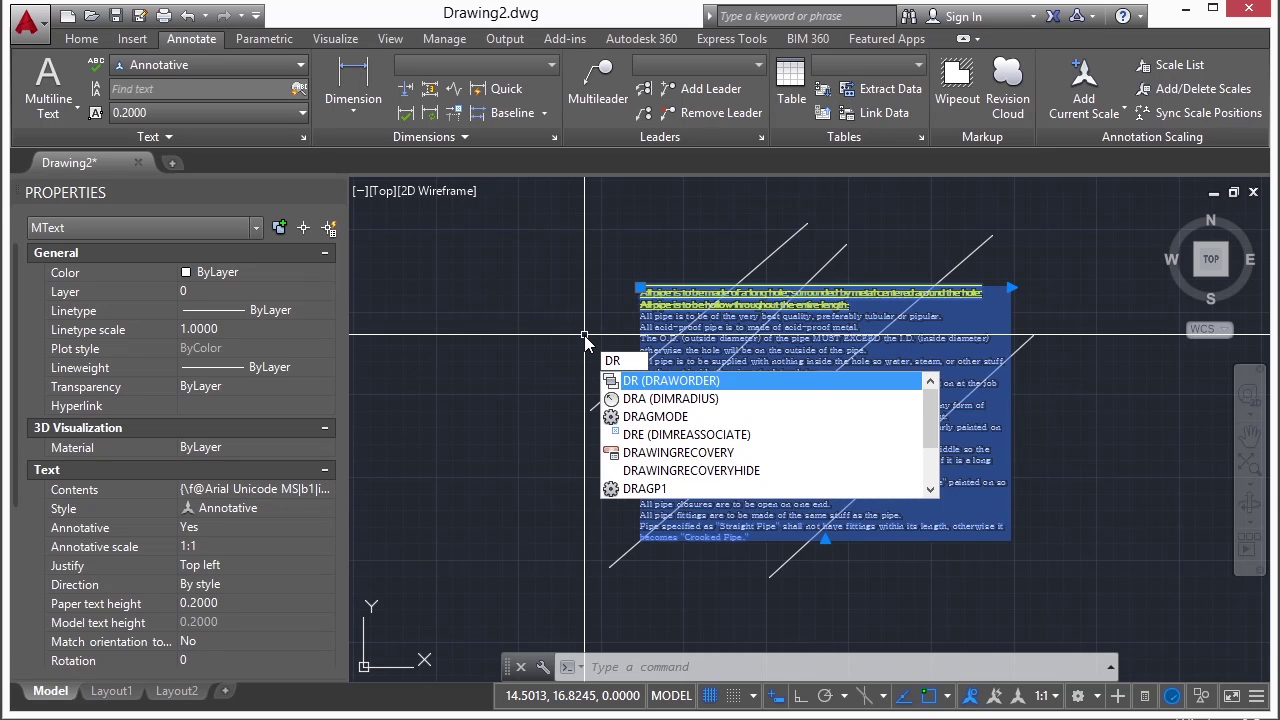
key(Return)
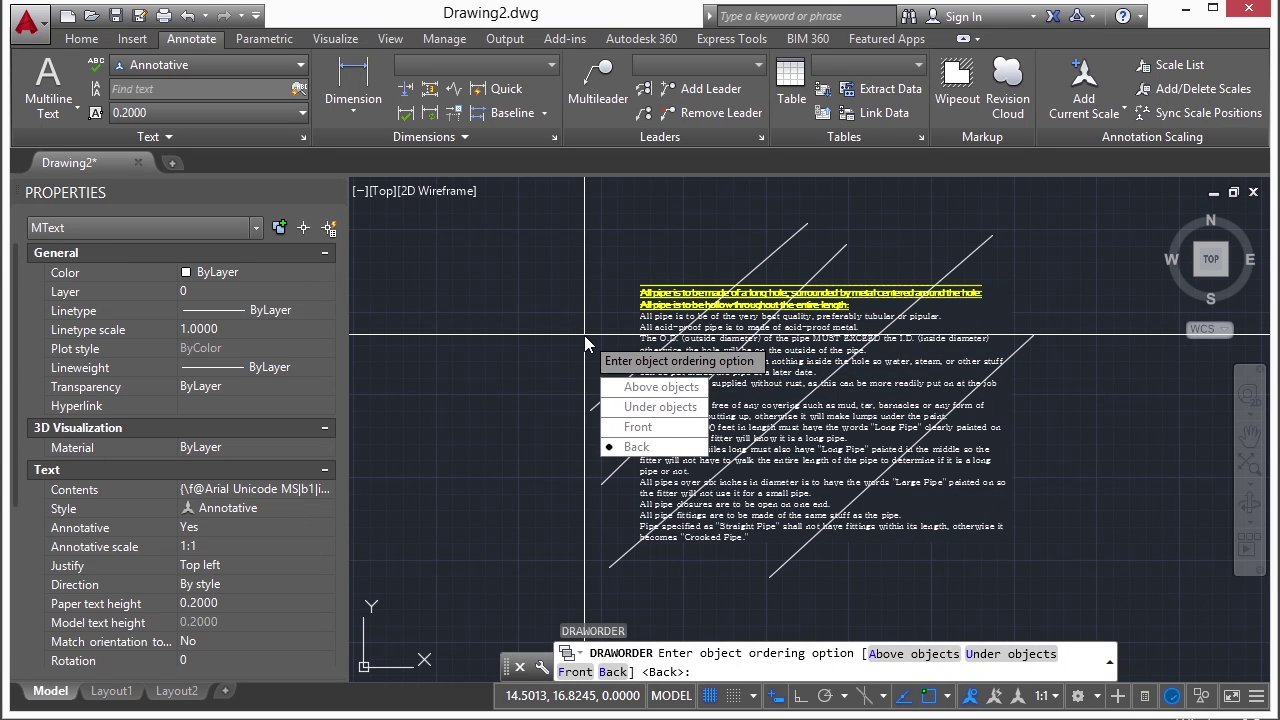
text(f)
key(Return)
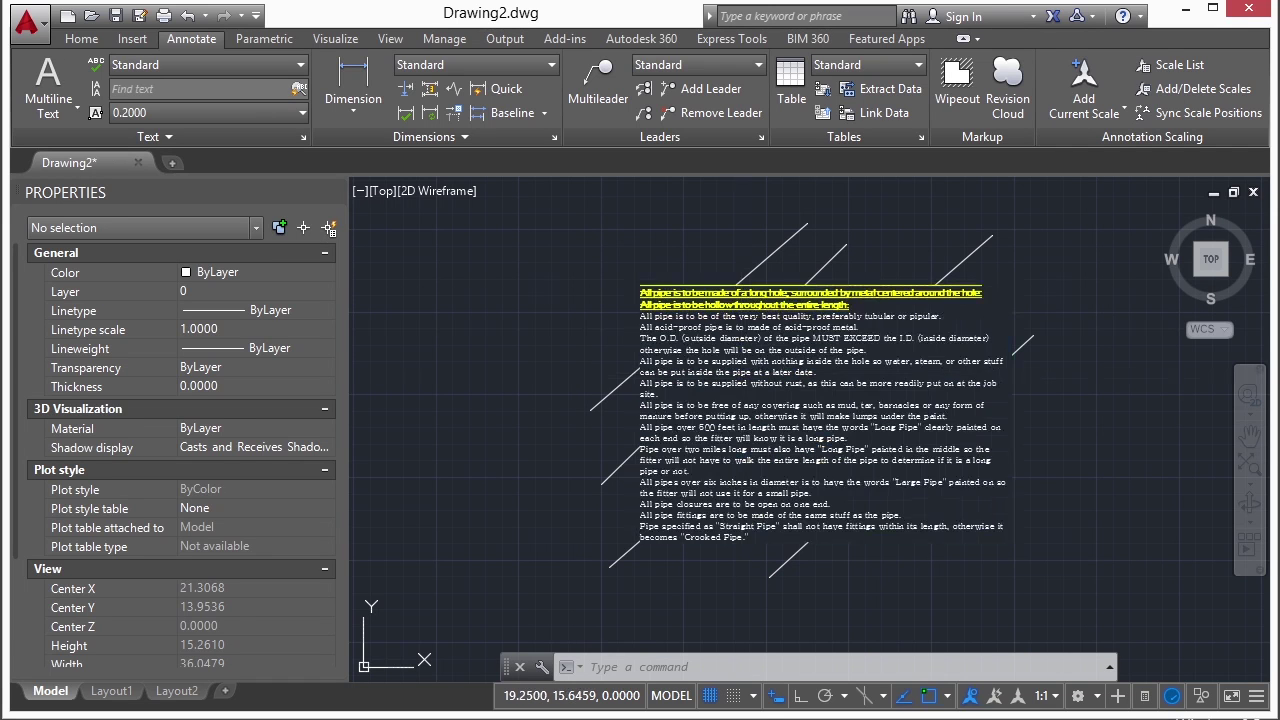
Open the pipe notes for editing, review the text editor's paste, symbol, column, case and background mask options, and exit the editor.
click(741, 374)
double_click(741, 374)
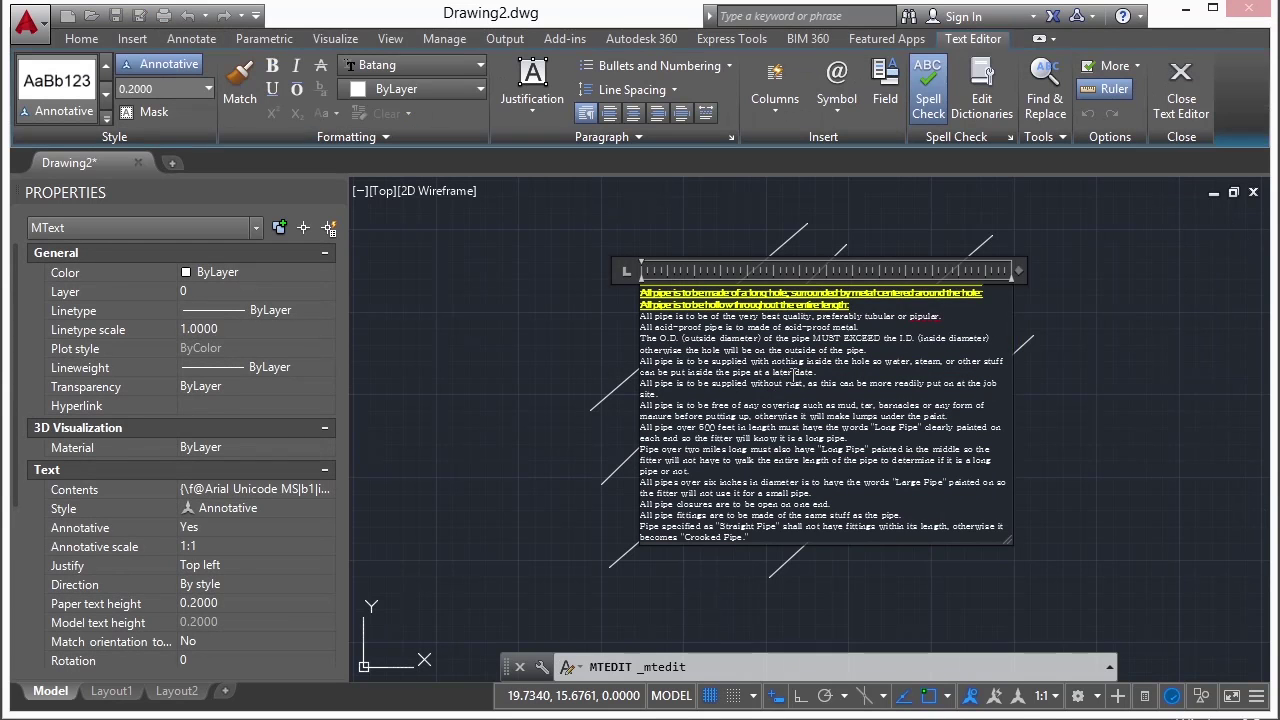
right_click(786, 374)
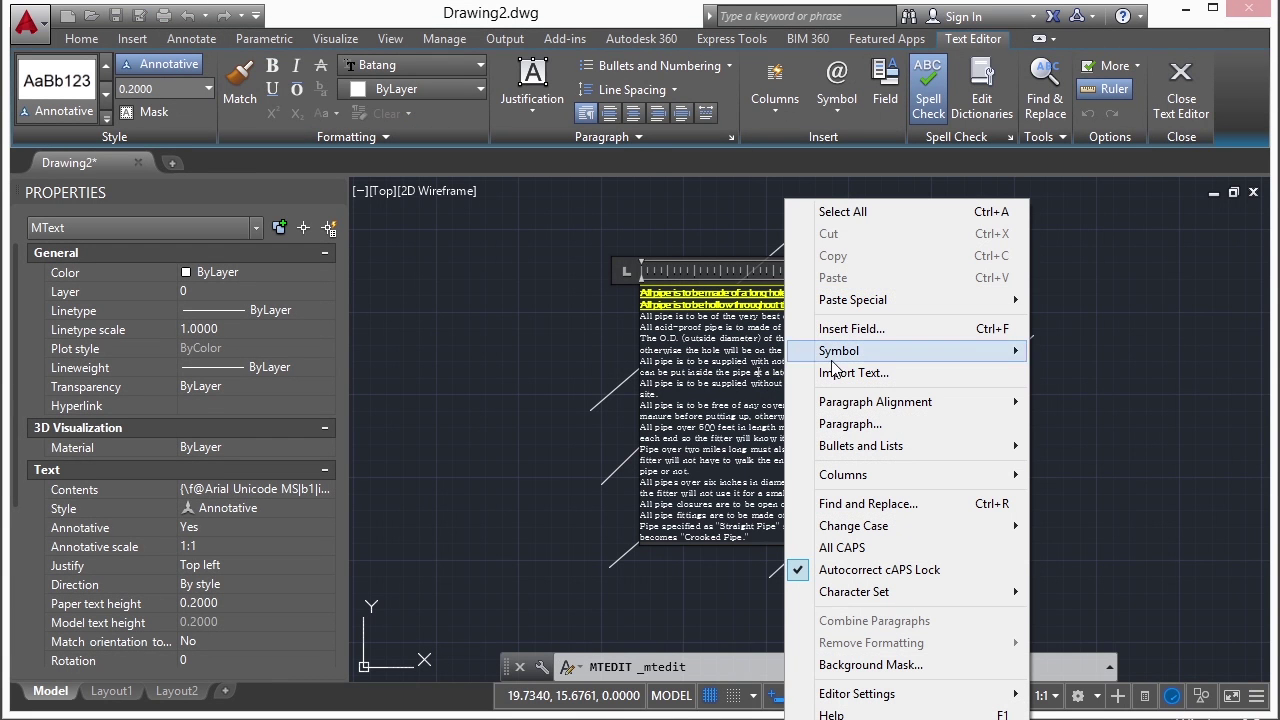
mouse_move(884, 412)
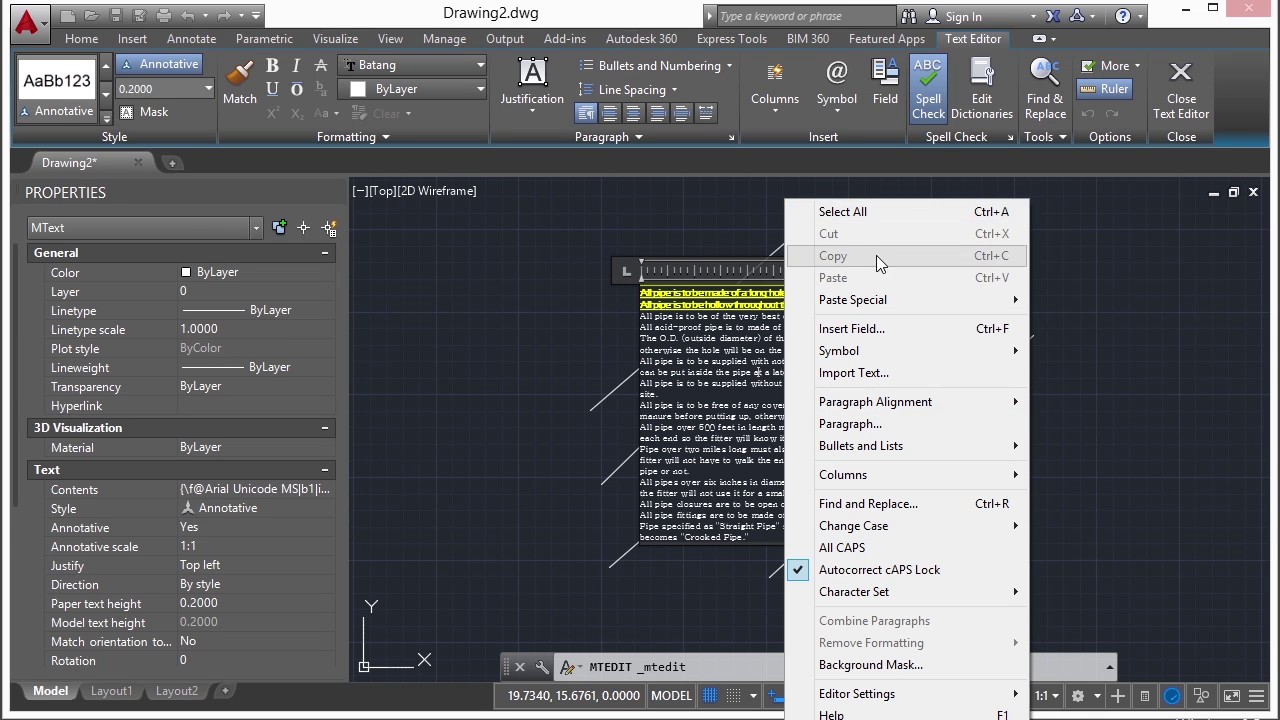
mouse_move(887, 303)
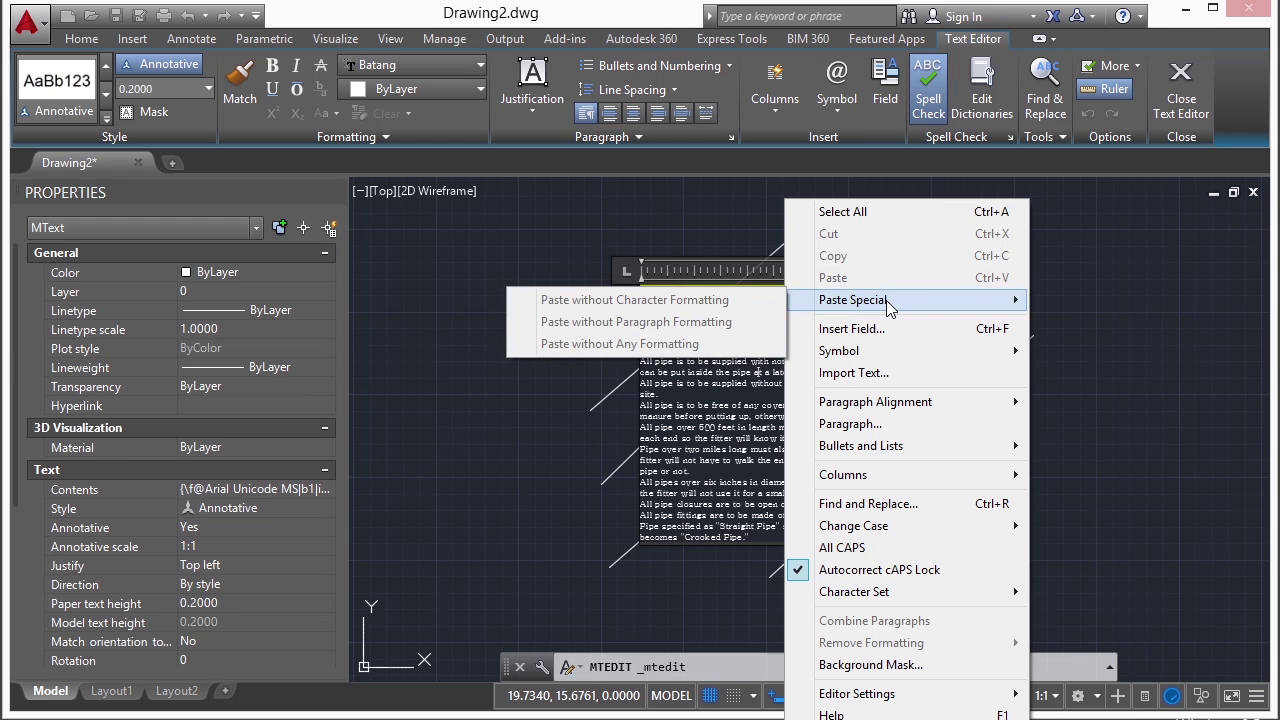
mouse_move(898, 351)
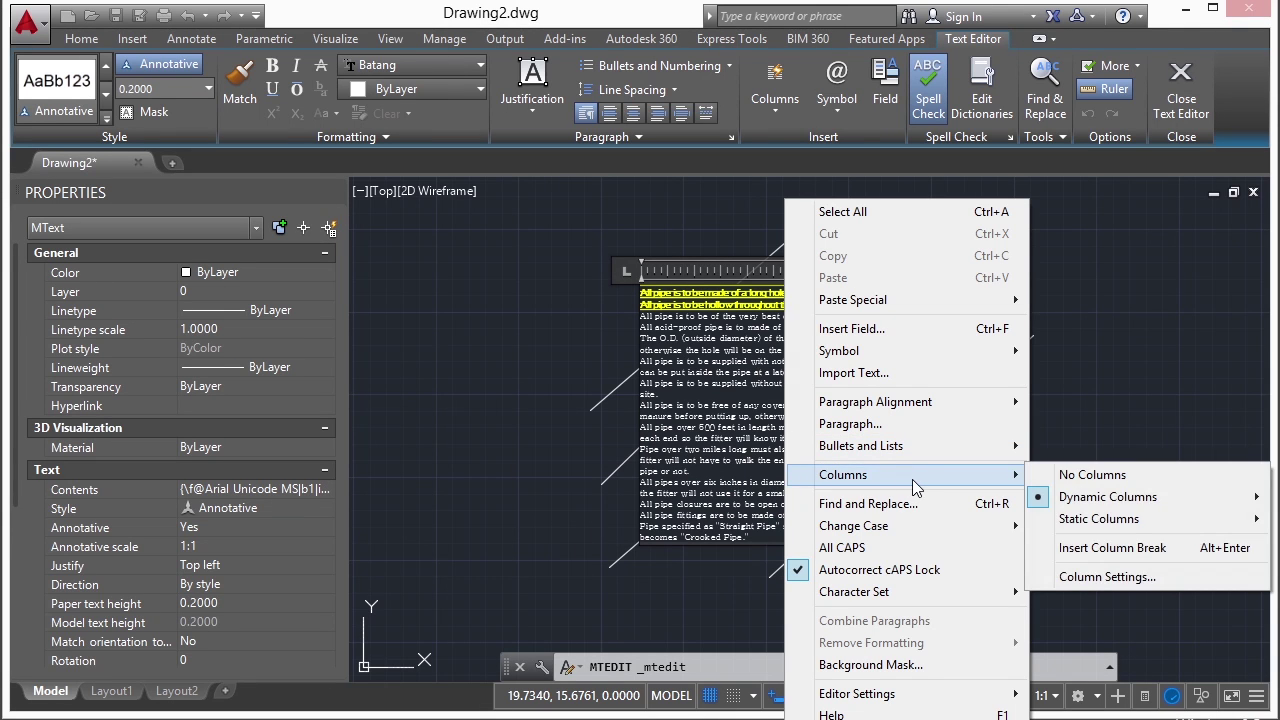
mouse_move(938, 527)
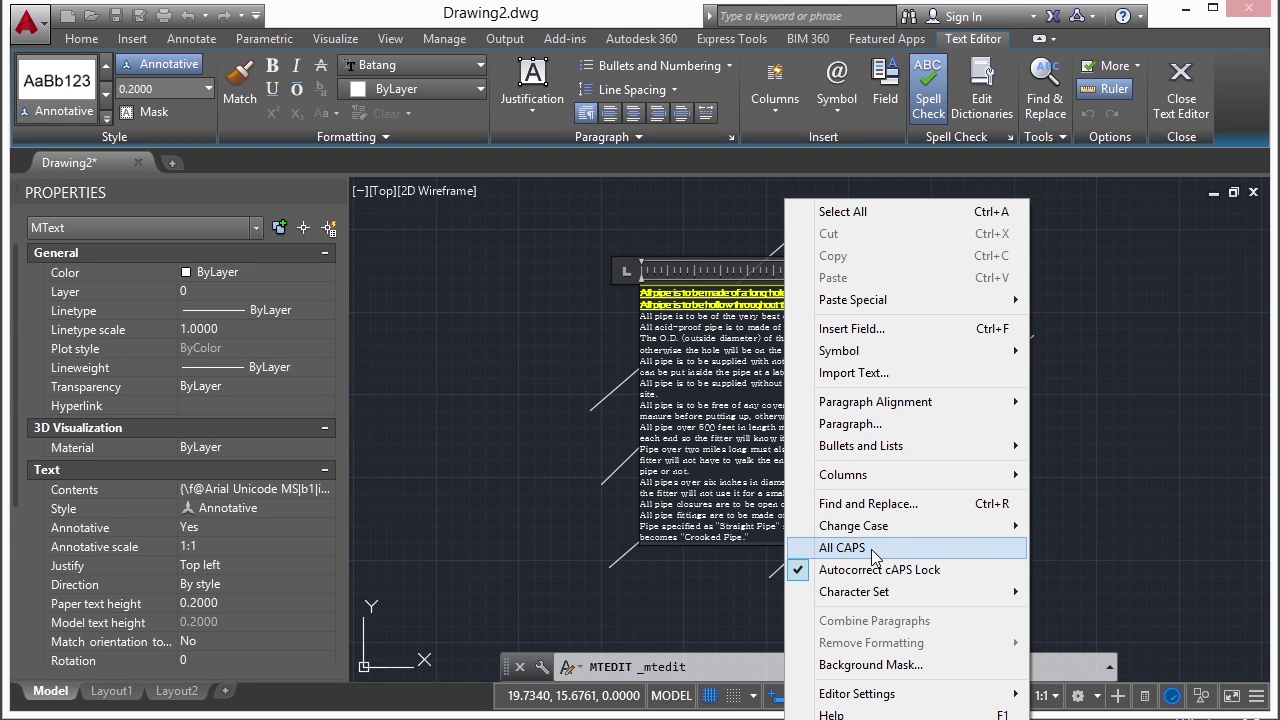
mouse_move(895, 593)
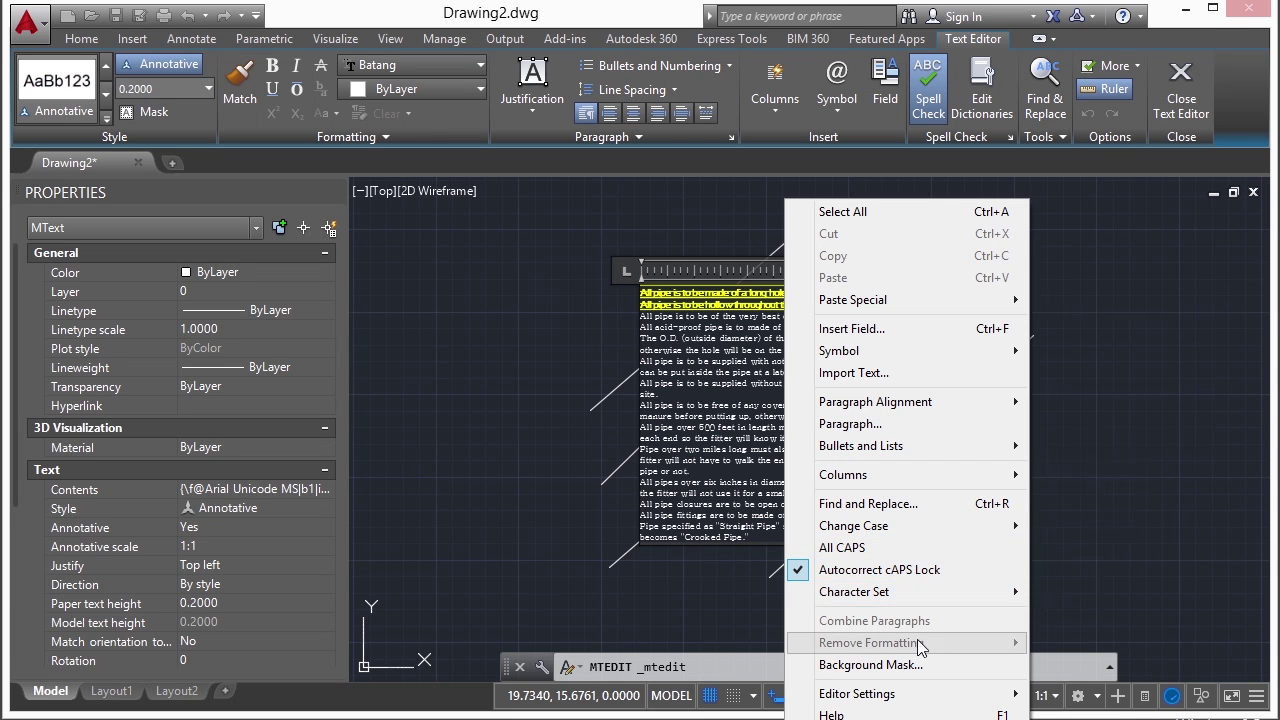
mouse_move(902, 705)
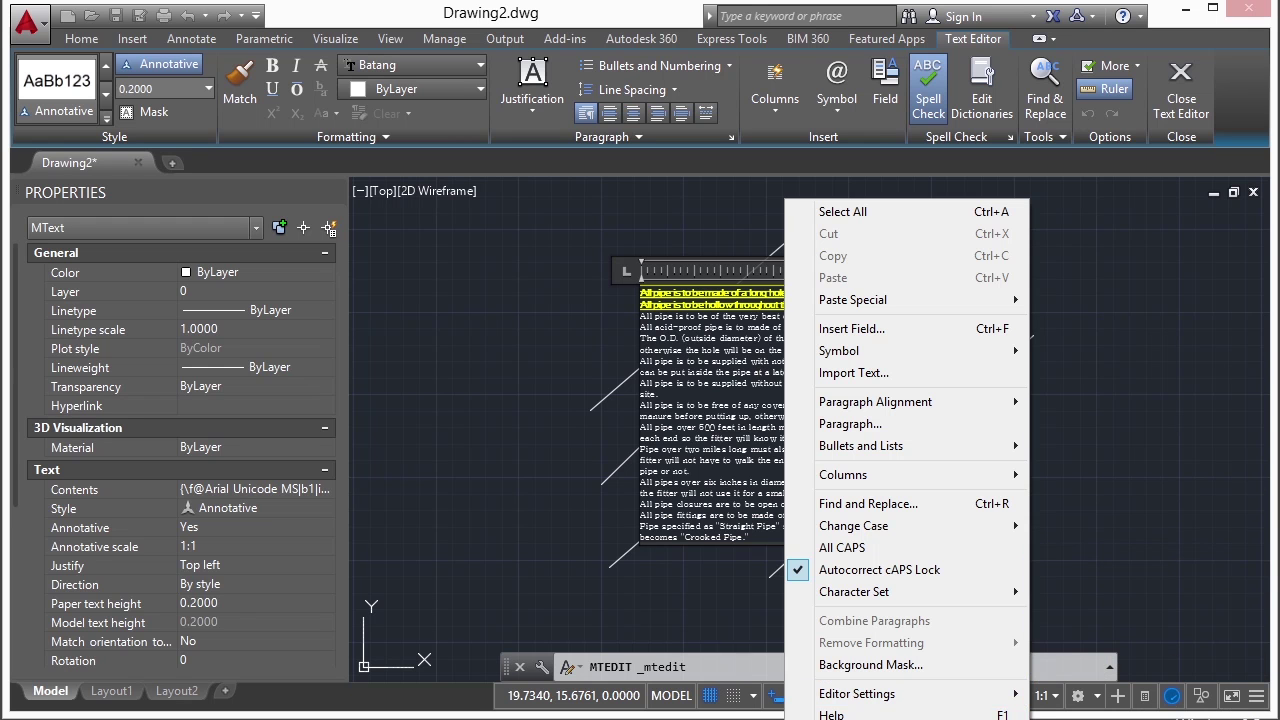
key(Escape)
key(Escape)
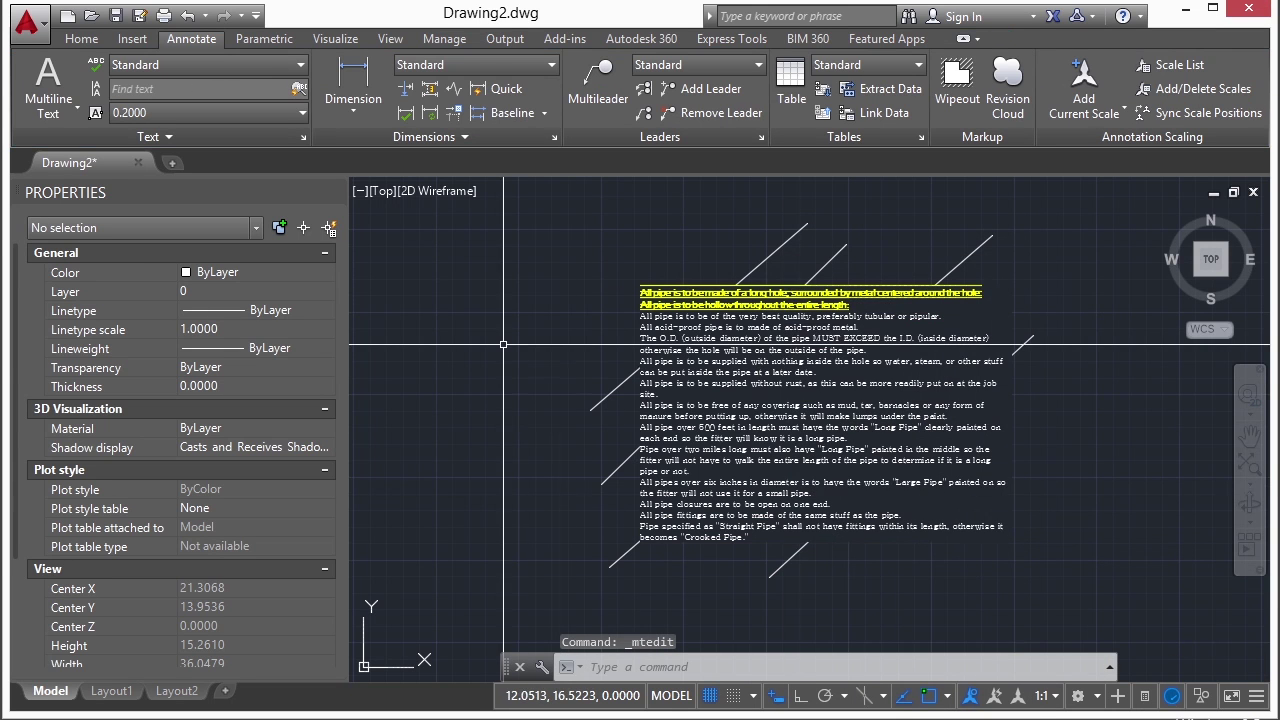